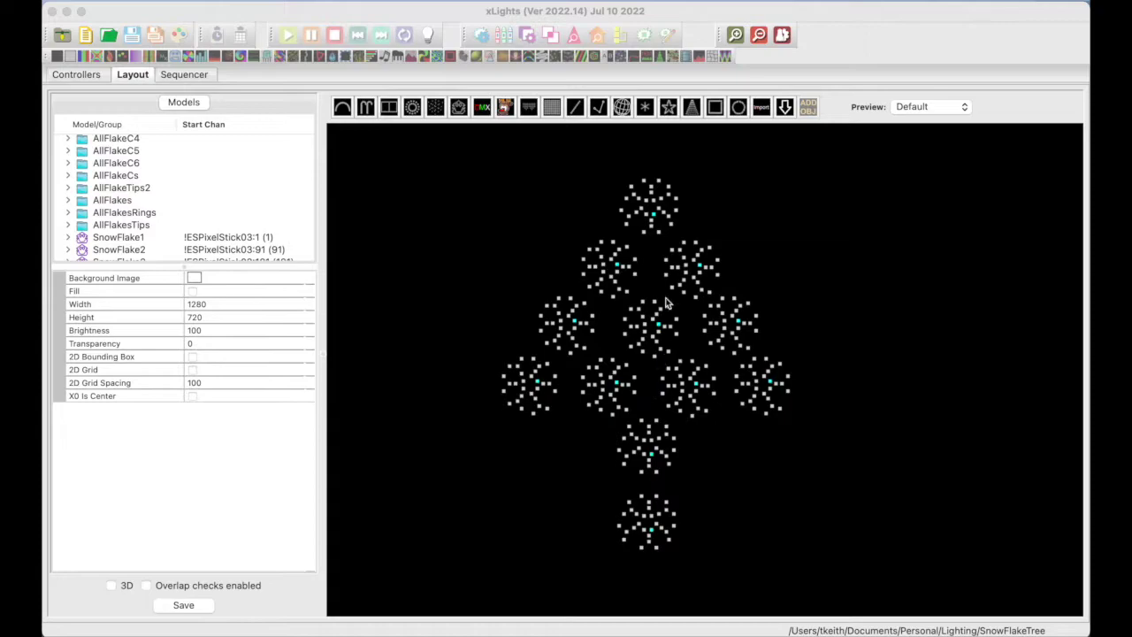
Select SnowFlake1 and SnowFlake2 at the top of the tree and examine their start channels, model chain and size/location properties.
left_click(658, 227)
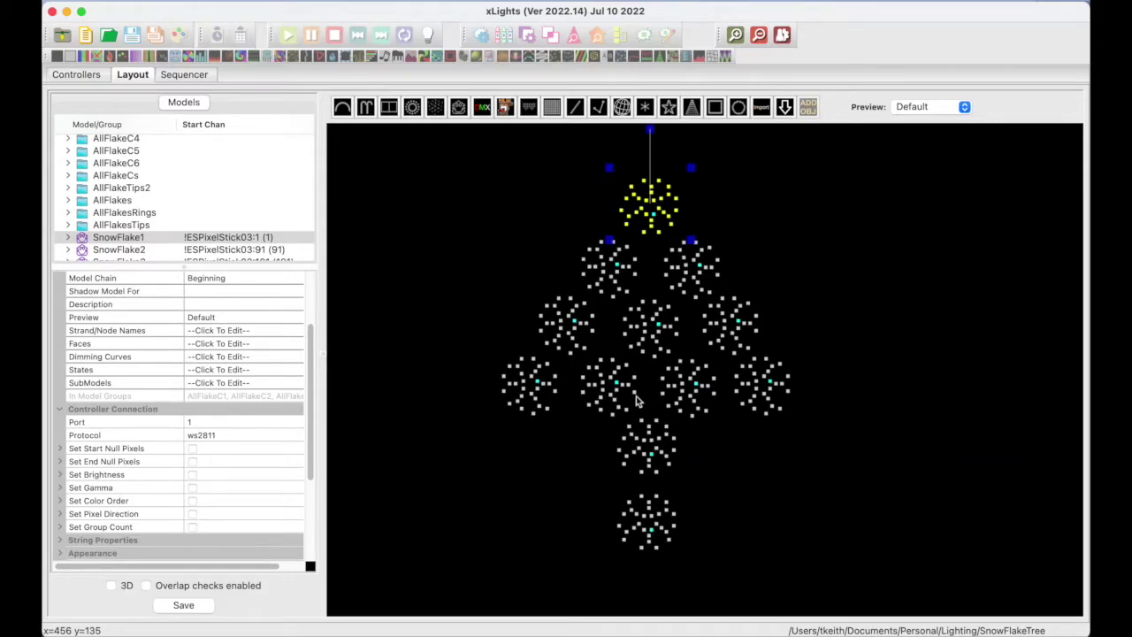
left_click(613, 269)
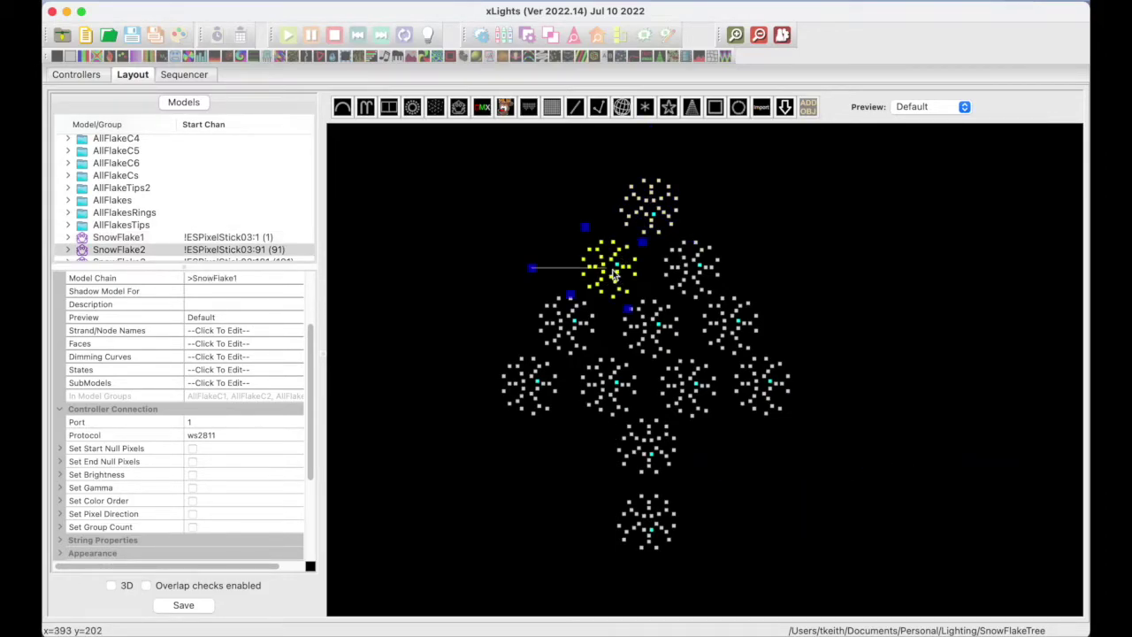
left_click(233, 237)
left_click(228, 251)
scroll(226, 257, "down", 1)
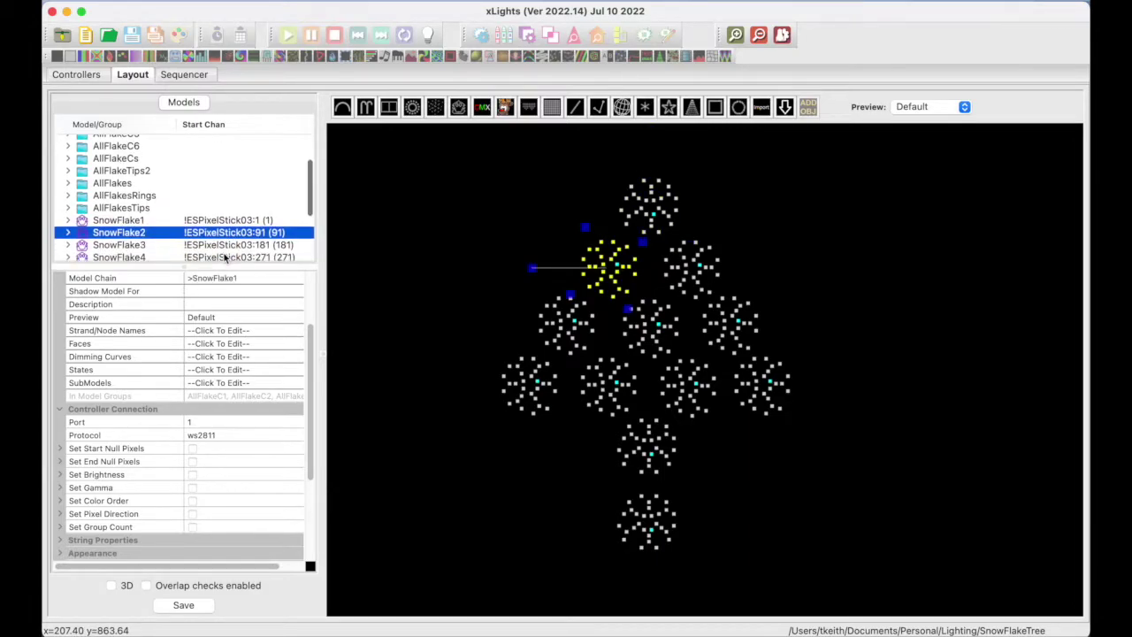
scroll(198, 406, "down", 5)
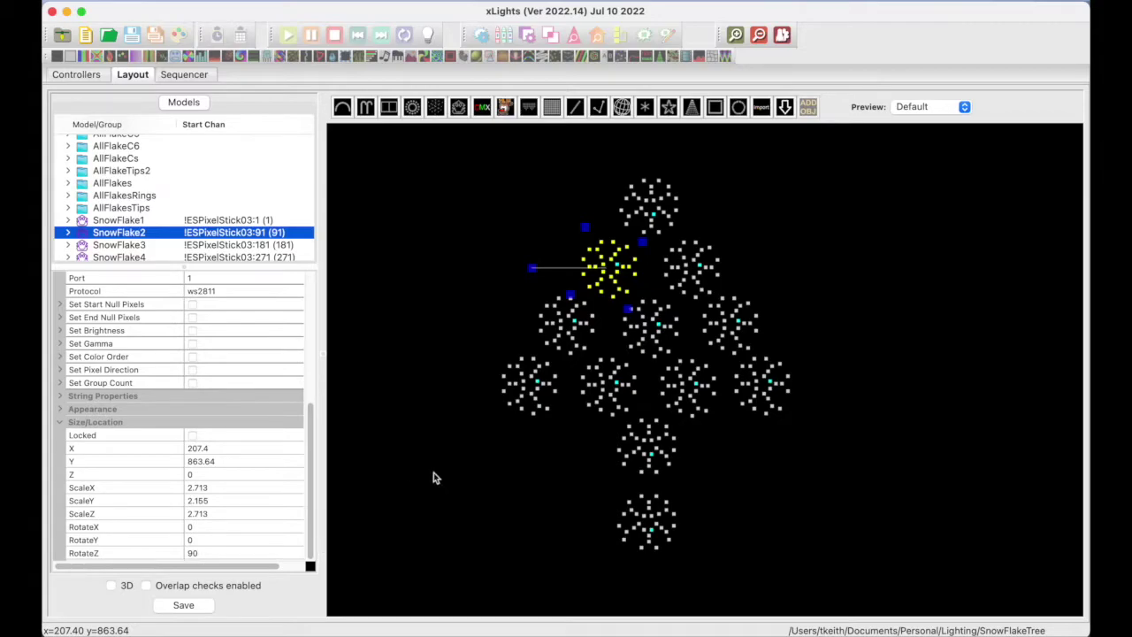
Go through SnowFlake3 to SnowFlake10 row by row in the layout and check their chaining order and start channels.
left_click(691, 288)
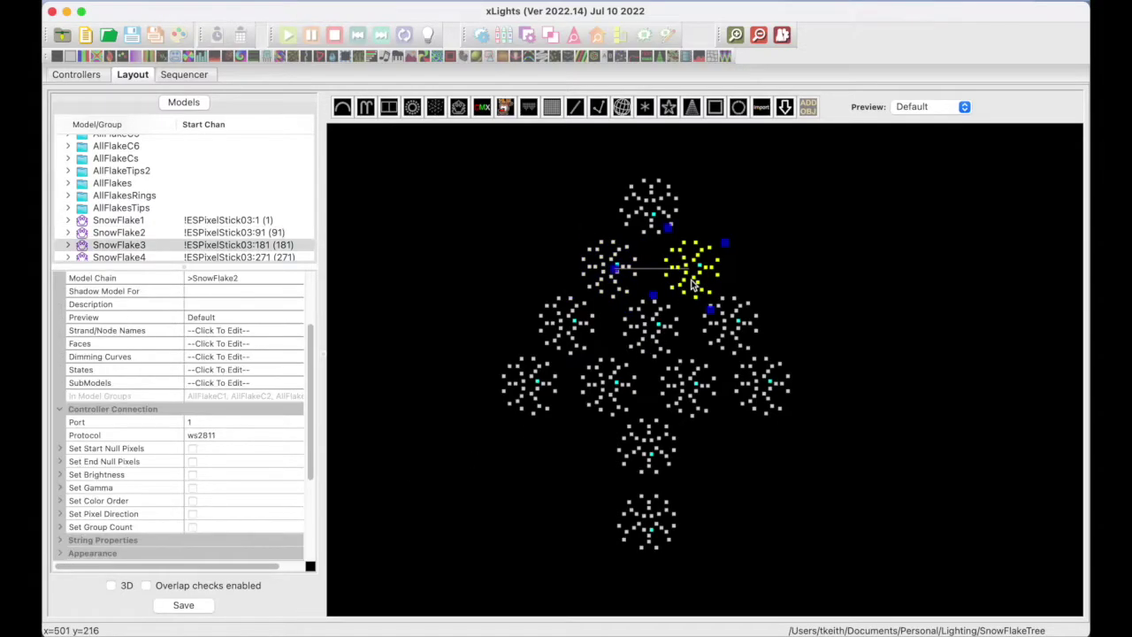
left_click(584, 327)
left_click(638, 323)
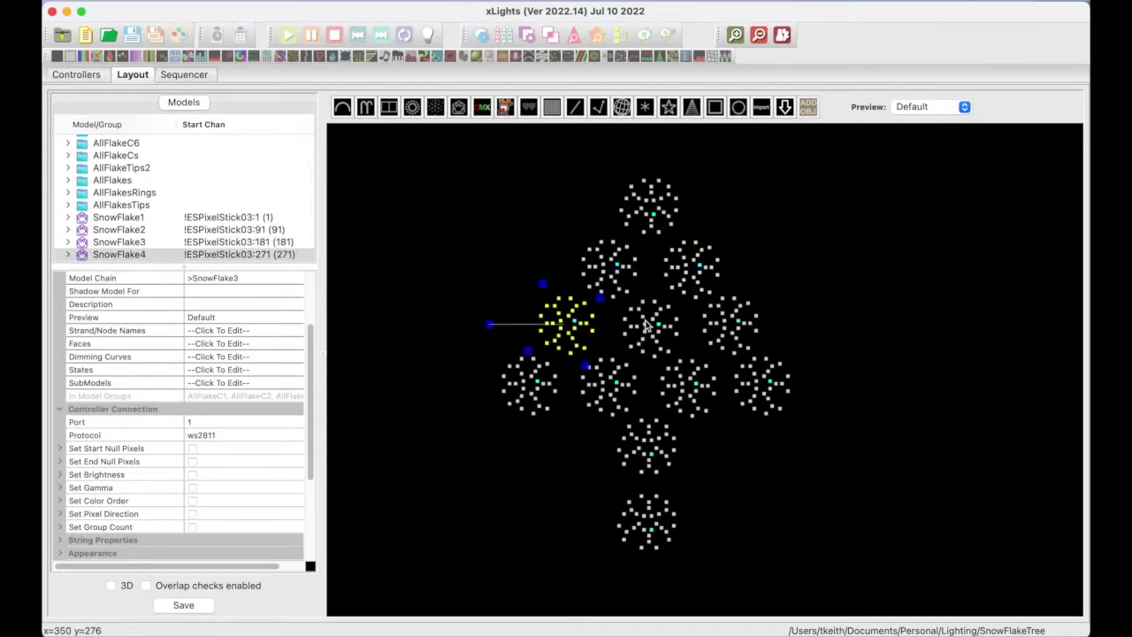
left_click(711, 322)
left_click(535, 386)
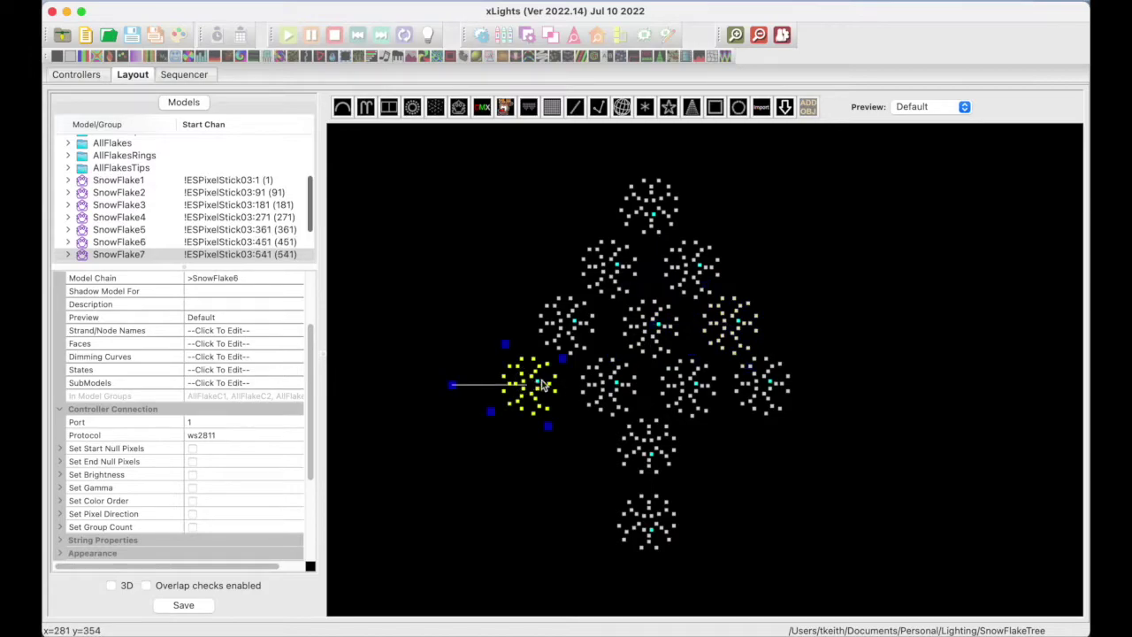
left_click(602, 385)
left_click(672, 389)
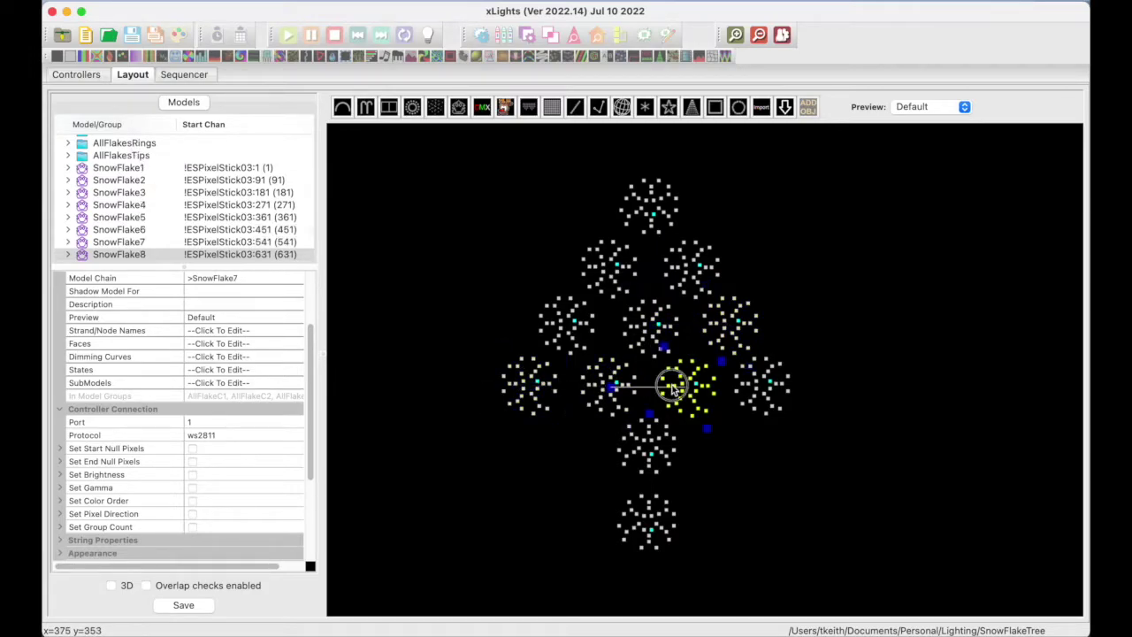
left_click(762, 385)
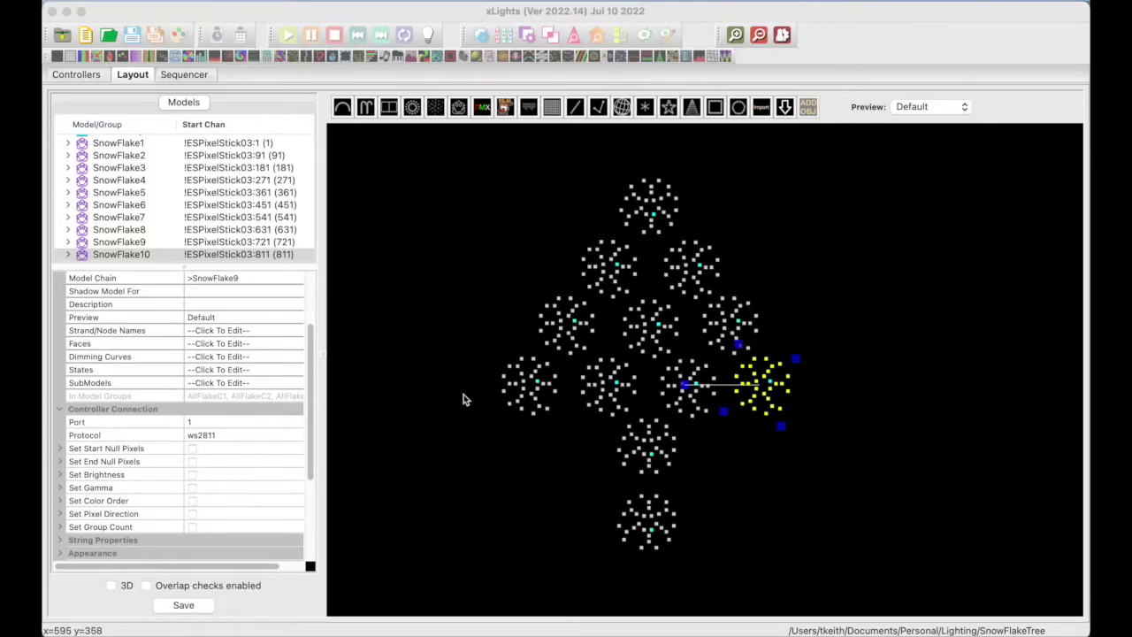
scroll(272, 255, "down", 2)
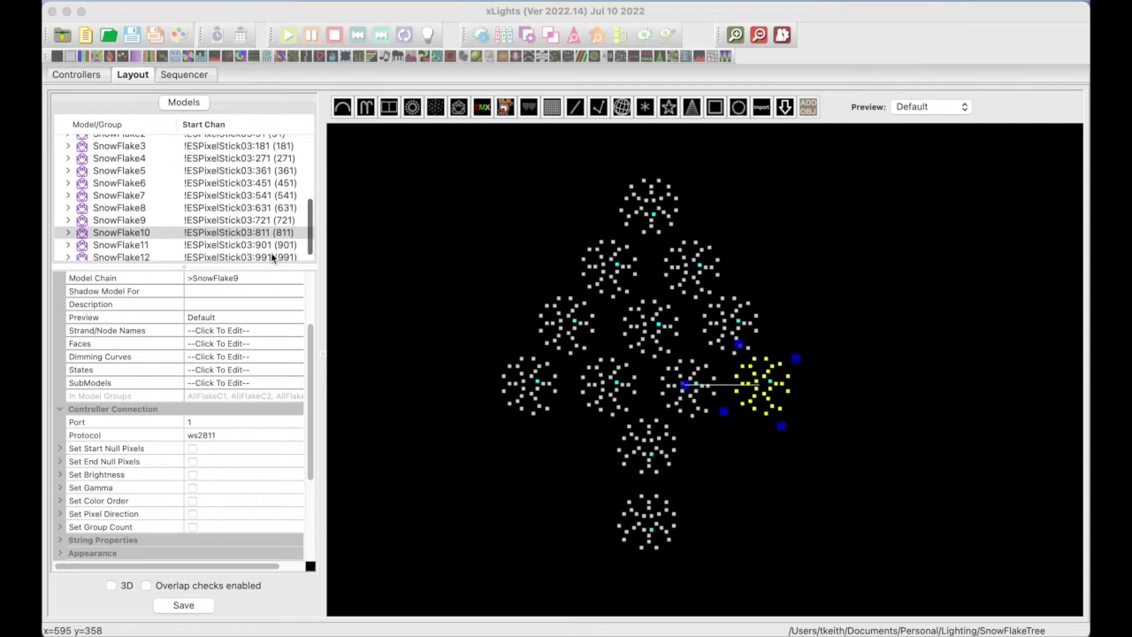
Open the submodels of SnowFlake10 for editing and enlarge the window to show the whole submodel list.
scroll(256, 327, "down", 2)
left_click(290, 332)
left_click(291, 332)
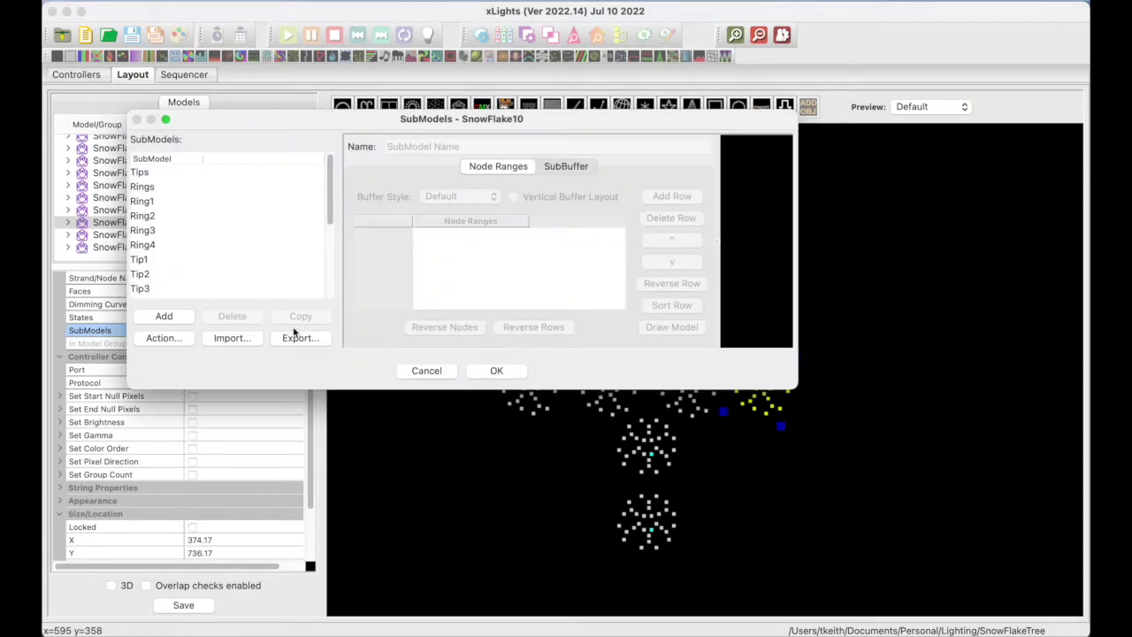
left_click_drag(838, 400, 973, 561)
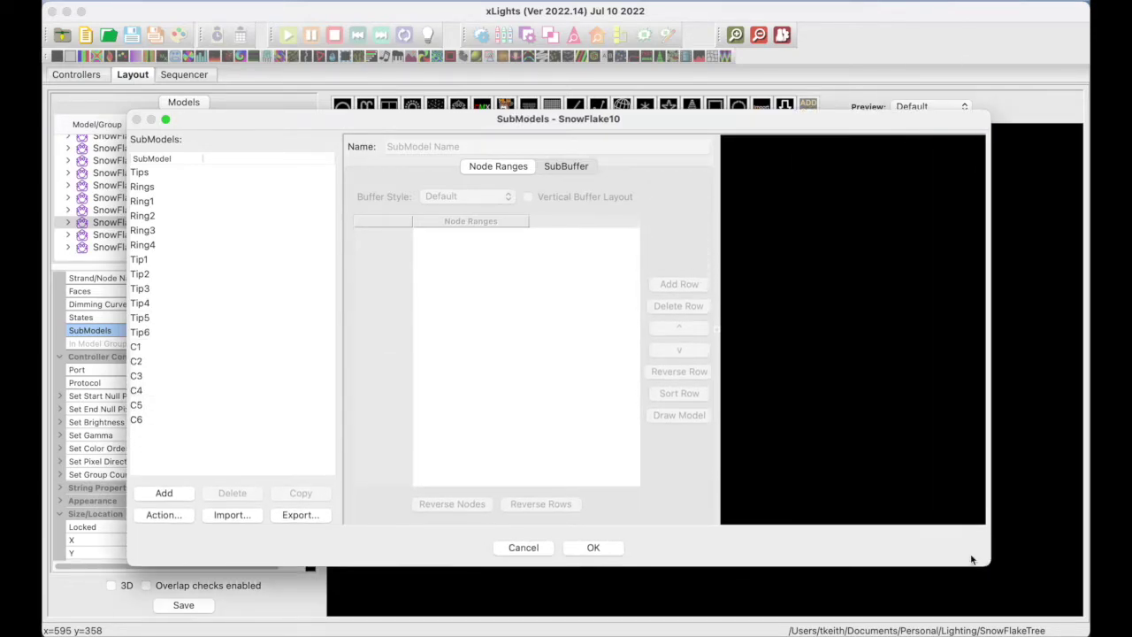
Examine the node ranges of the Ring1 to Ring4 submodels one after another.
left_click(141, 203)
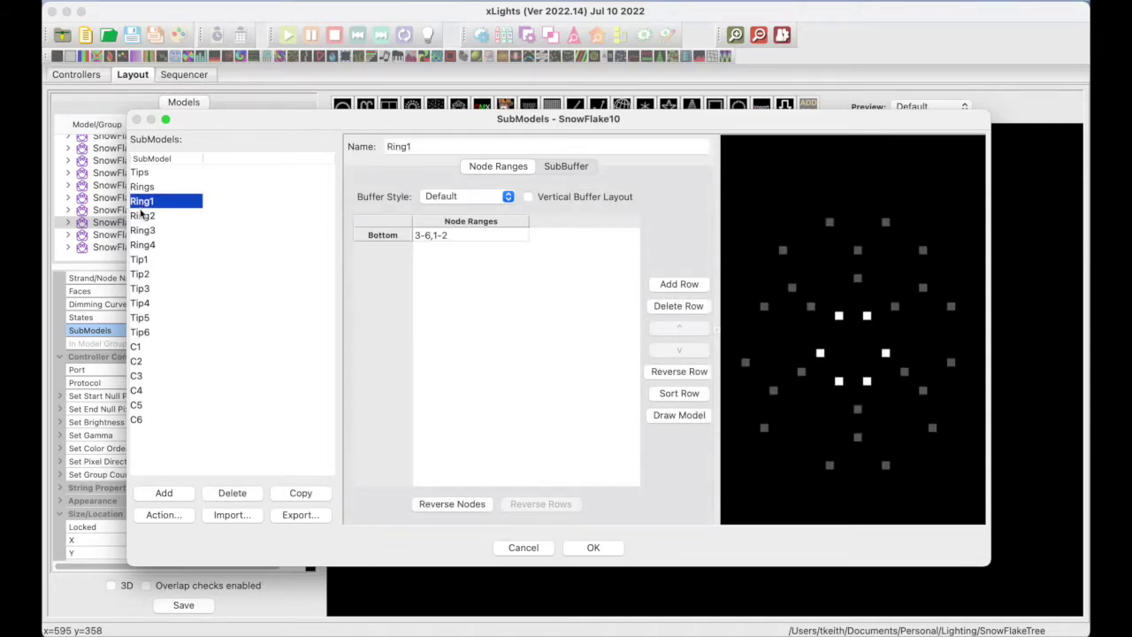
left_click(142, 217)
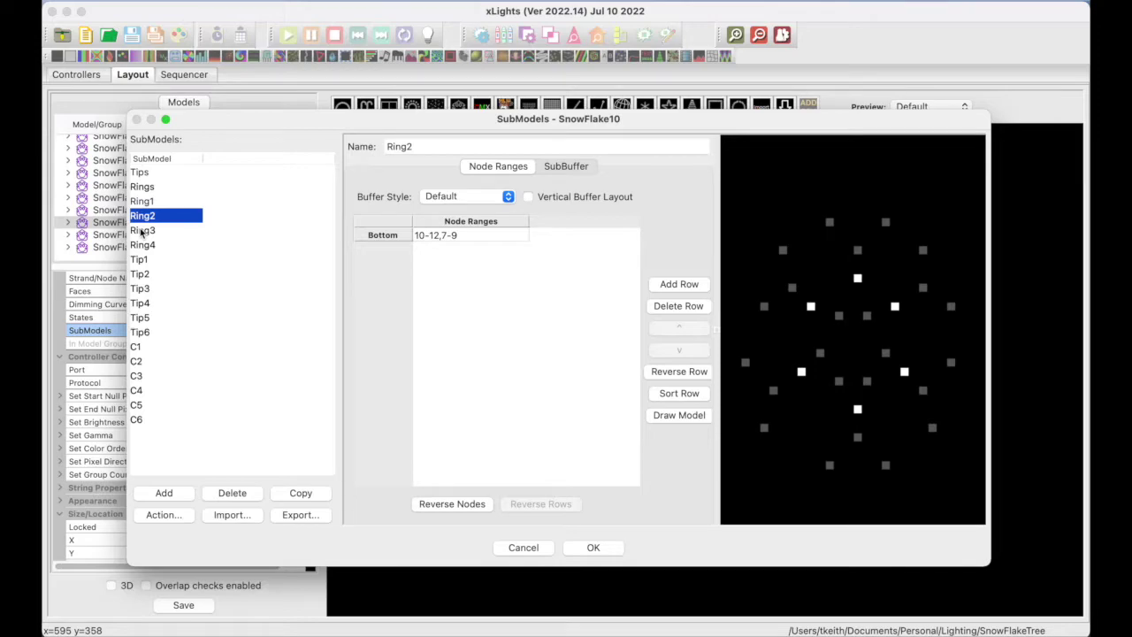
left_click(141, 230)
left_click(143, 246)
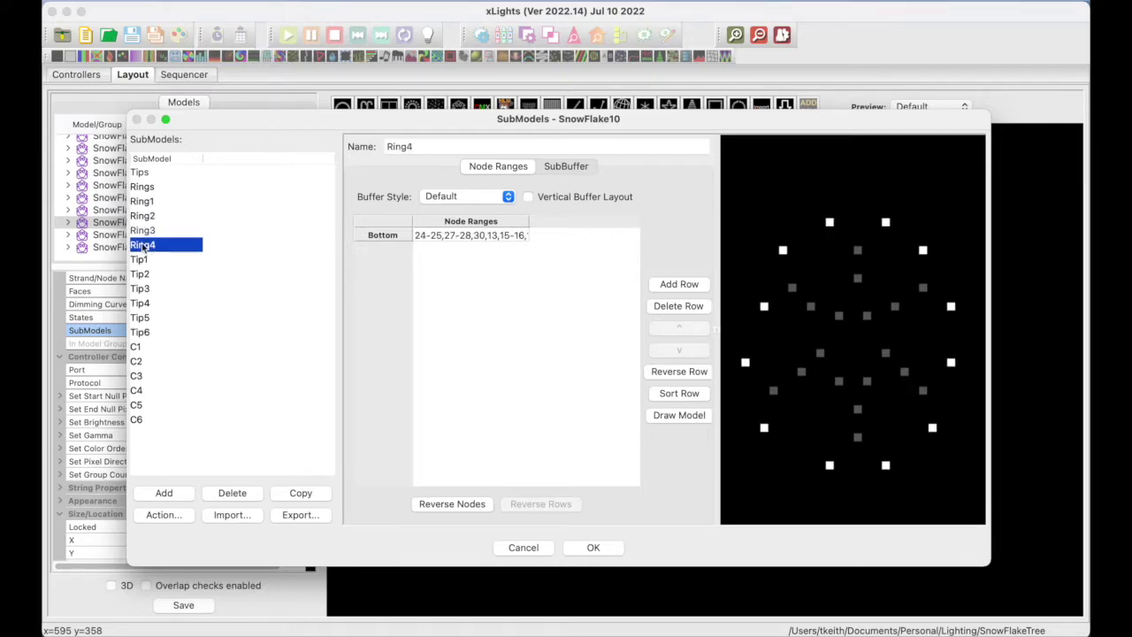
Examine the node ranges of the Tip1 to Tip6 submodels one after another.
left_click(140, 260)
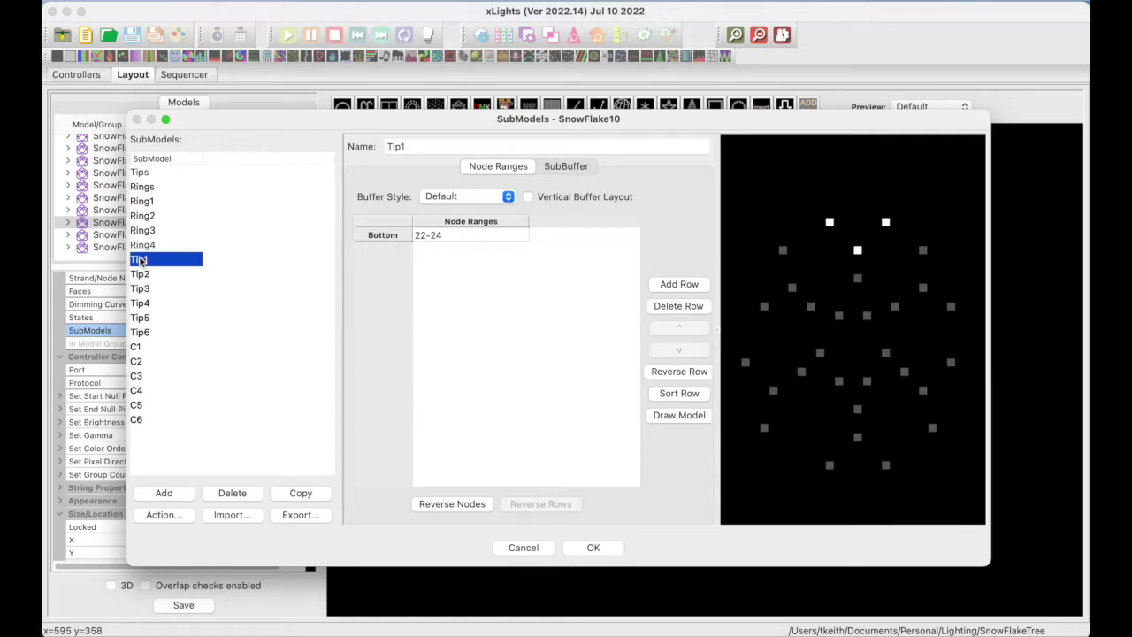
left_click(144, 275)
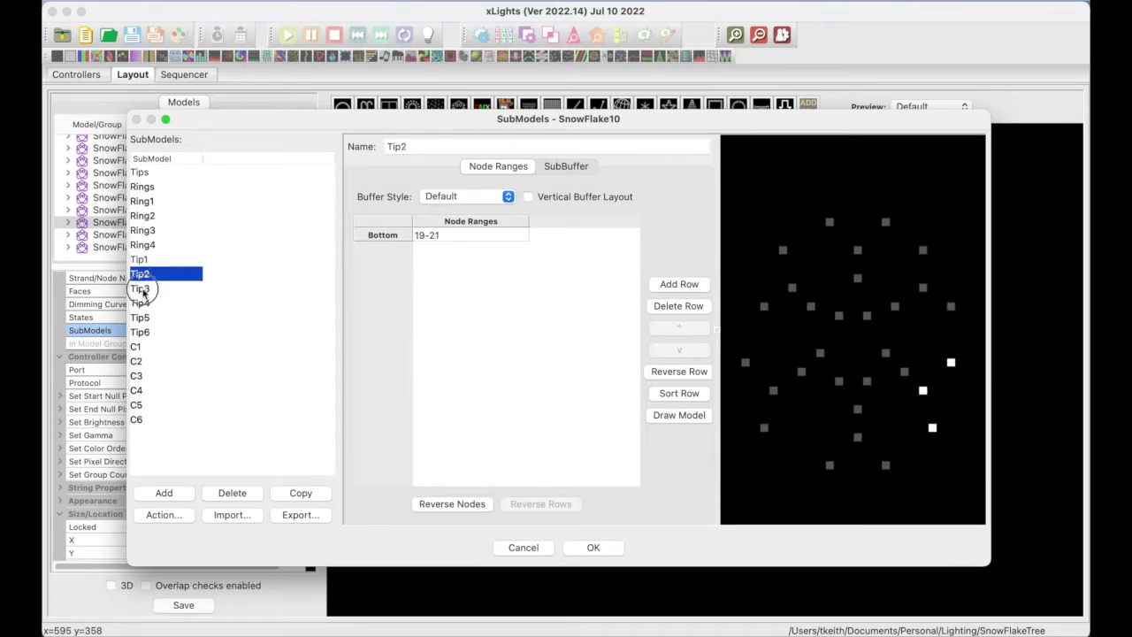
left_click(144, 289)
left_click(142, 306)
left_click(143, 319)
left_click(143, 333)
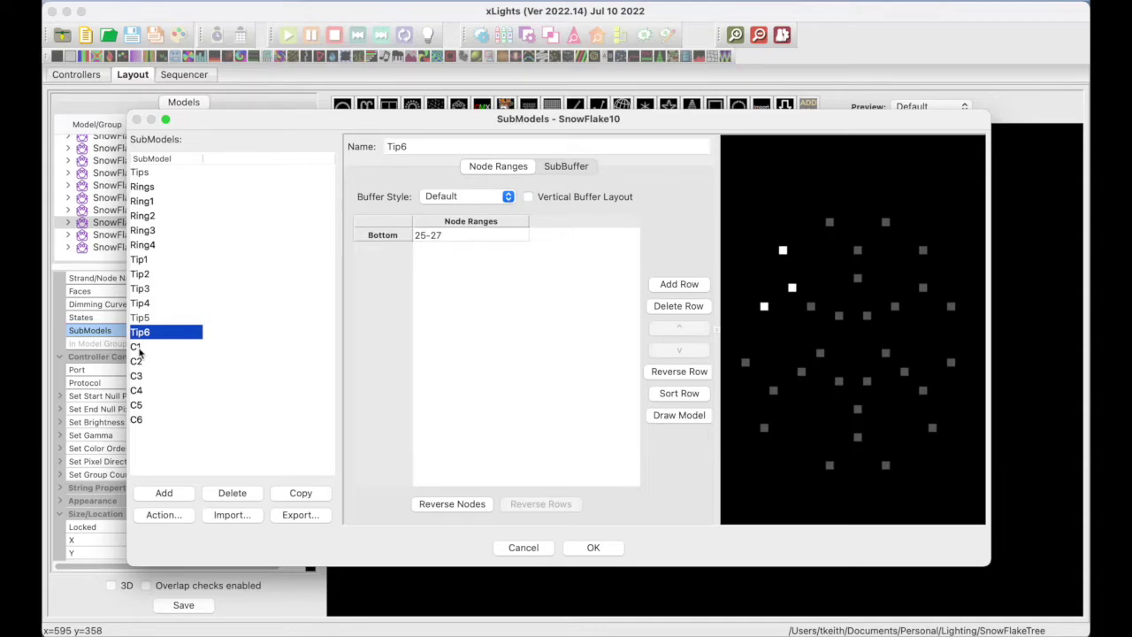
Examine the node ranges of the C1 to C6 submodels one after another.
left_click(138, 348)
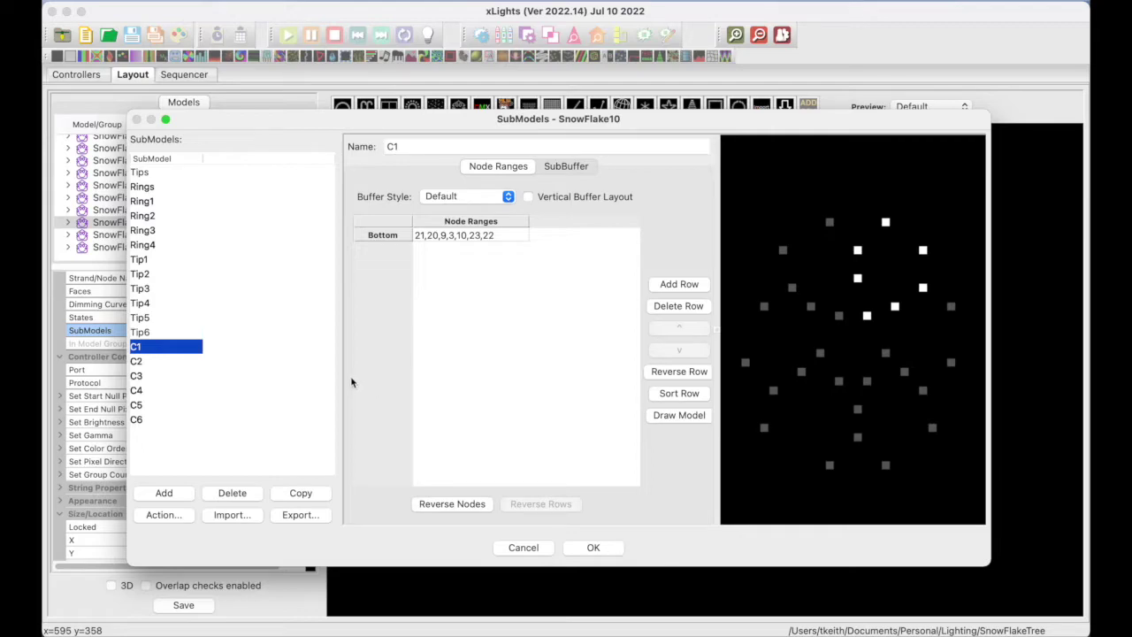
left_click(140, 362)
left_click(140, 378)
left_click(139, 392)
left_click(138, 407)
left_click(139, 420)
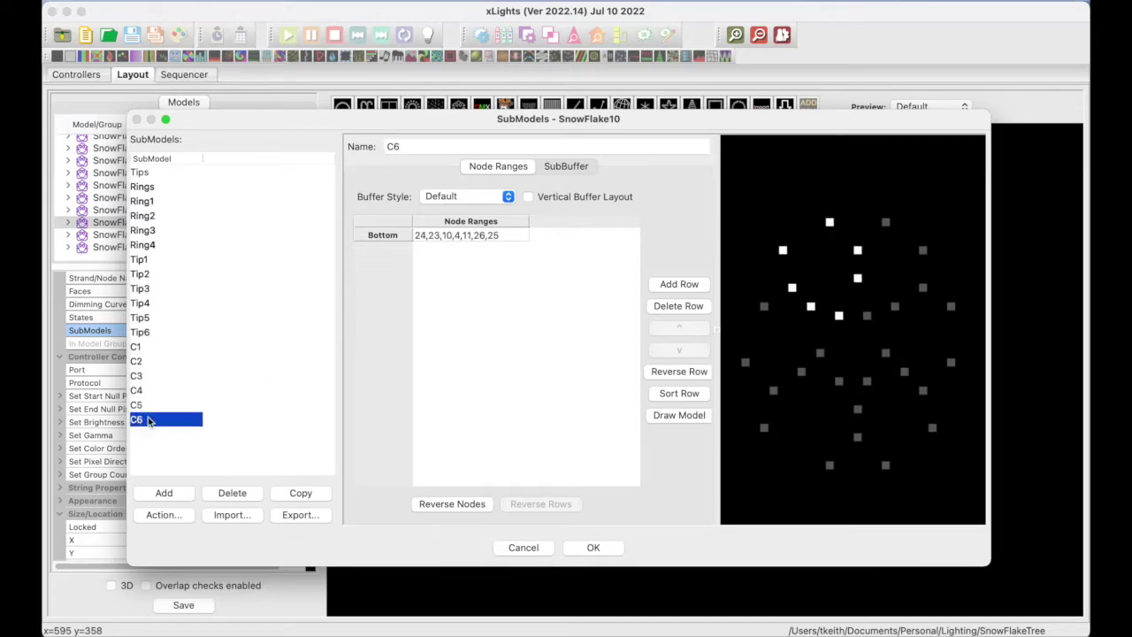
Examine the combined Tips and Rings submodels and close the submodel editor, accepting its contents.
left_click(145, 177)
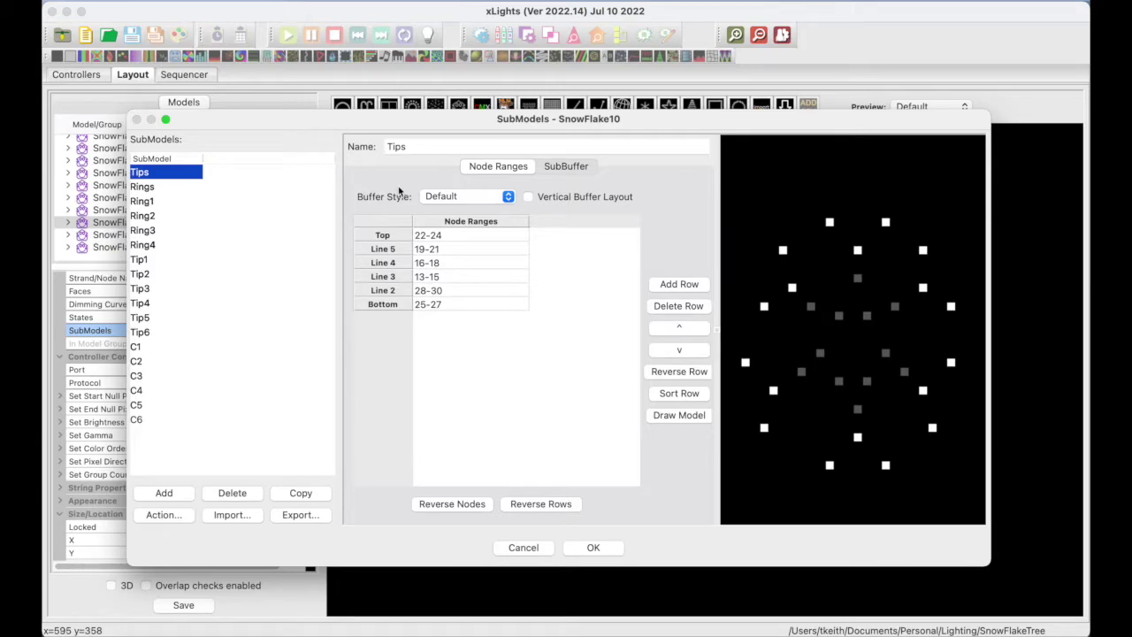
left_click(146, 187)
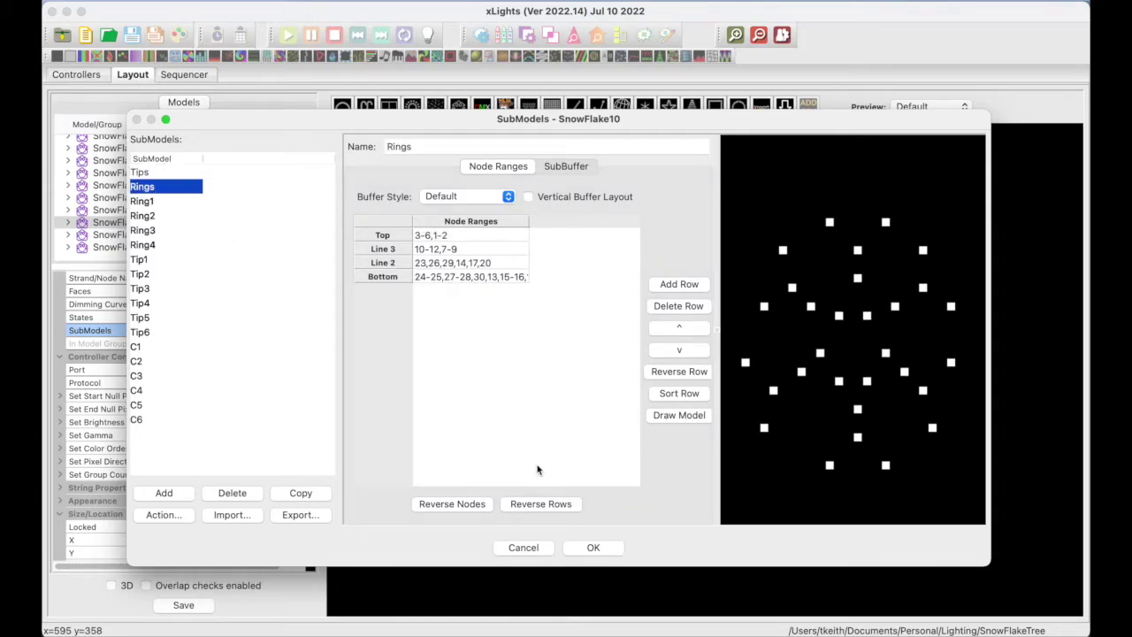
left_click(592, 548)
Look through the AllFlake model groups in the model list, from AllFlakeC1 to AllFlakesTips.
scroll(241, 208, "up", 5)
scroll(239, 206, "up", 5)
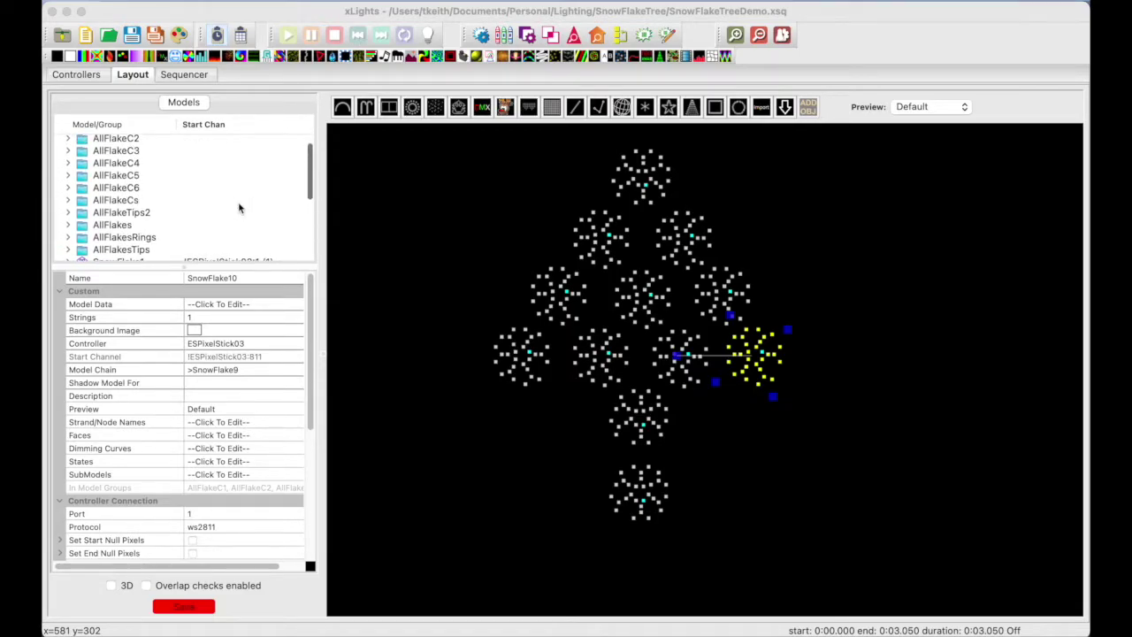
scroll(230, 170, "up", 2)
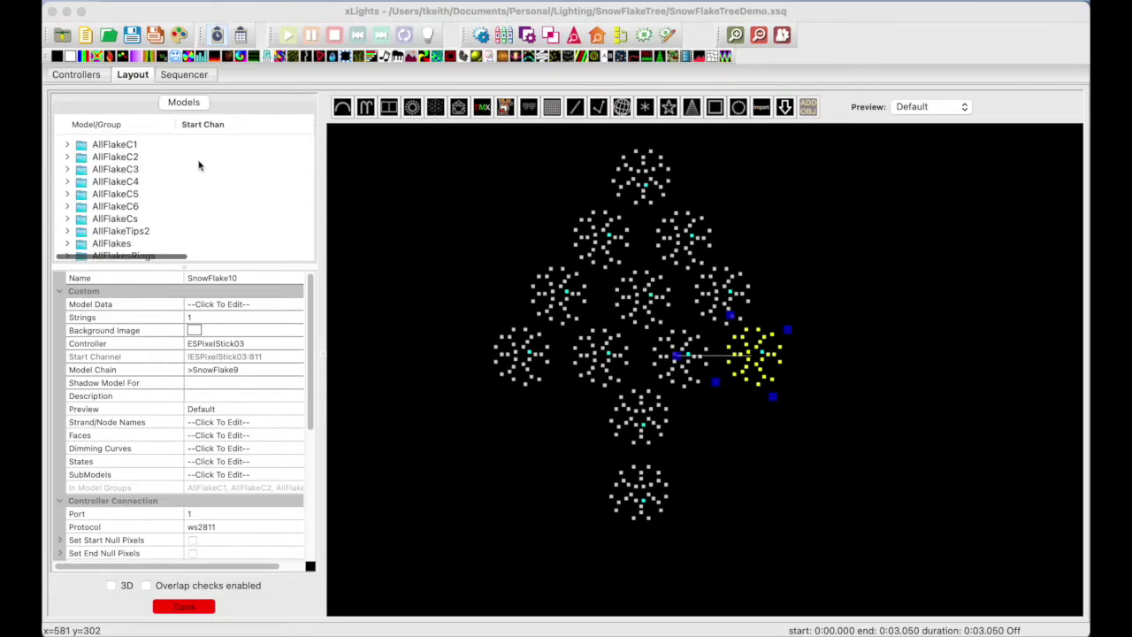
scroll(119, 230, "down", 1)
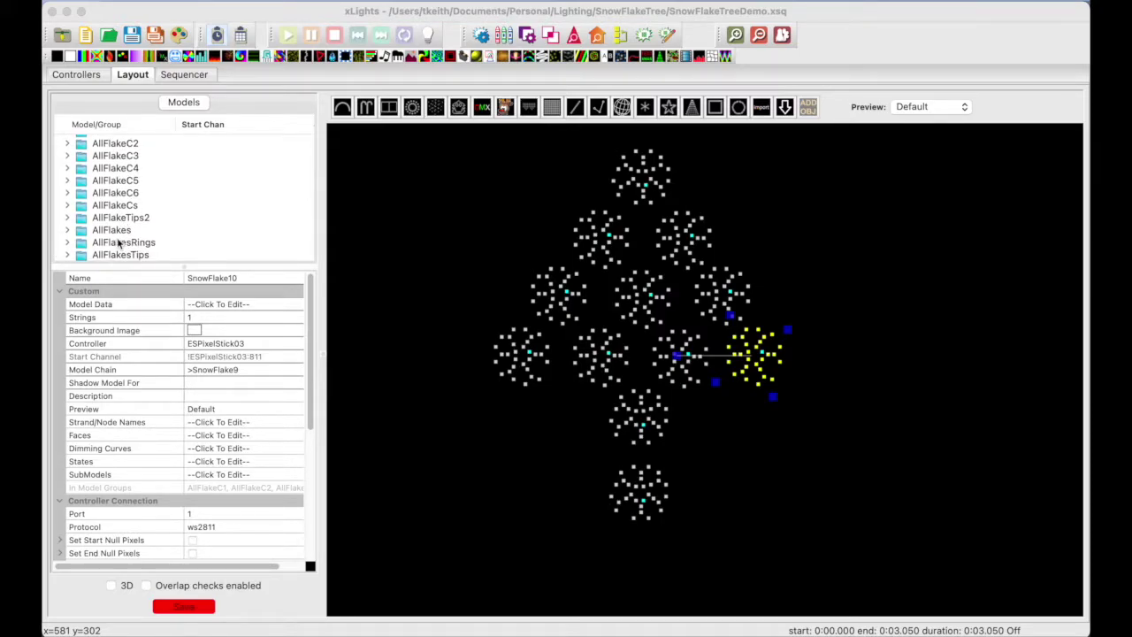
scroll(118, 245, "down", 1)
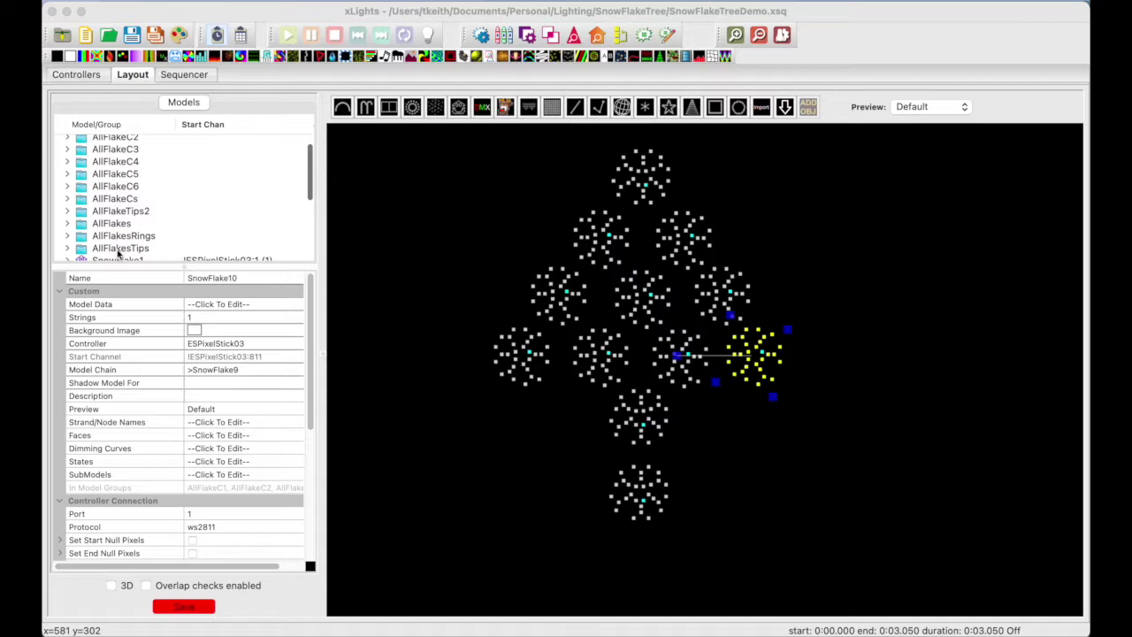
scroll(118, 249, "up", 1)
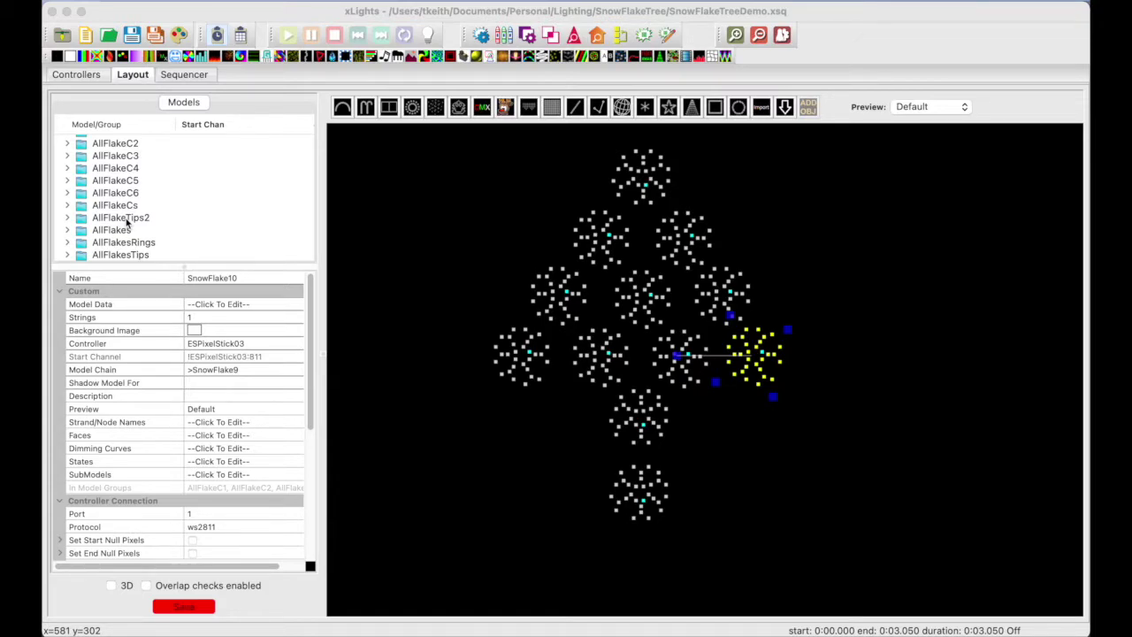
scroll(127, 223, "up", 1)
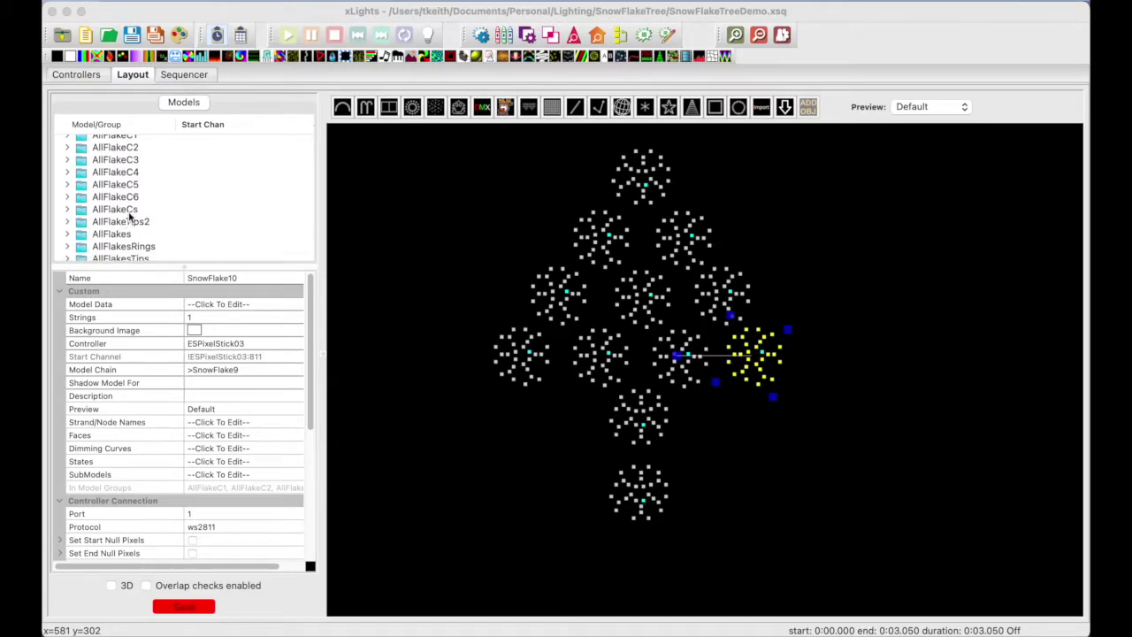
scroll(130, 214, "up", 1)
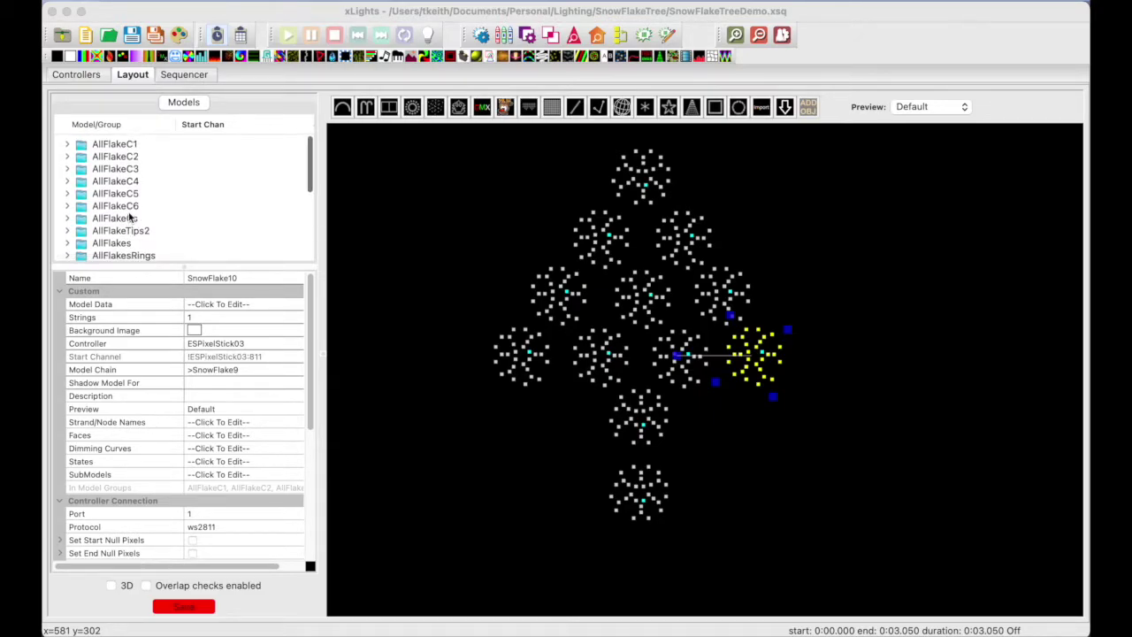
Open the sequencer view and preview the Dancing Lights effects on the AllFlakes group and SnowFlake12.
left_click(184, 76)
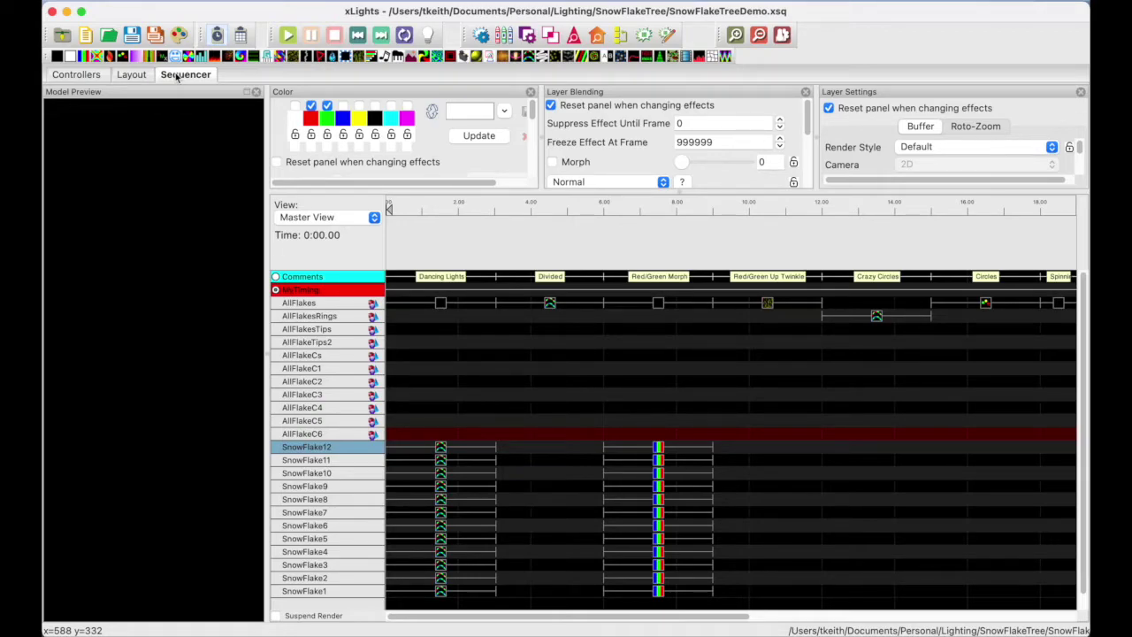
left_click(440, 303)
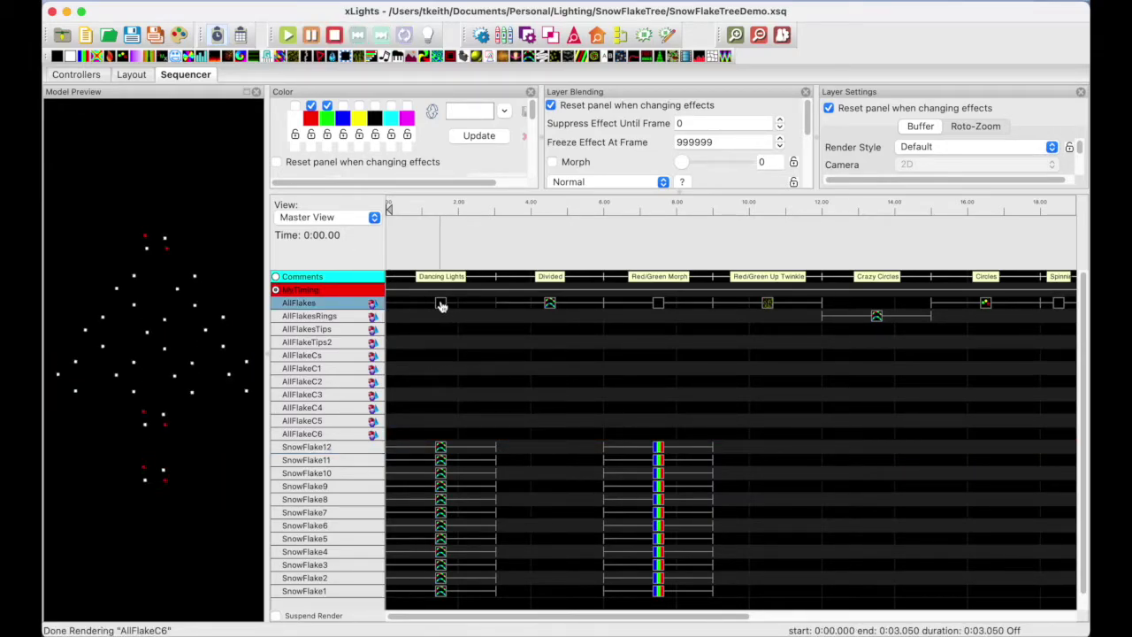
left_click(440, 449)
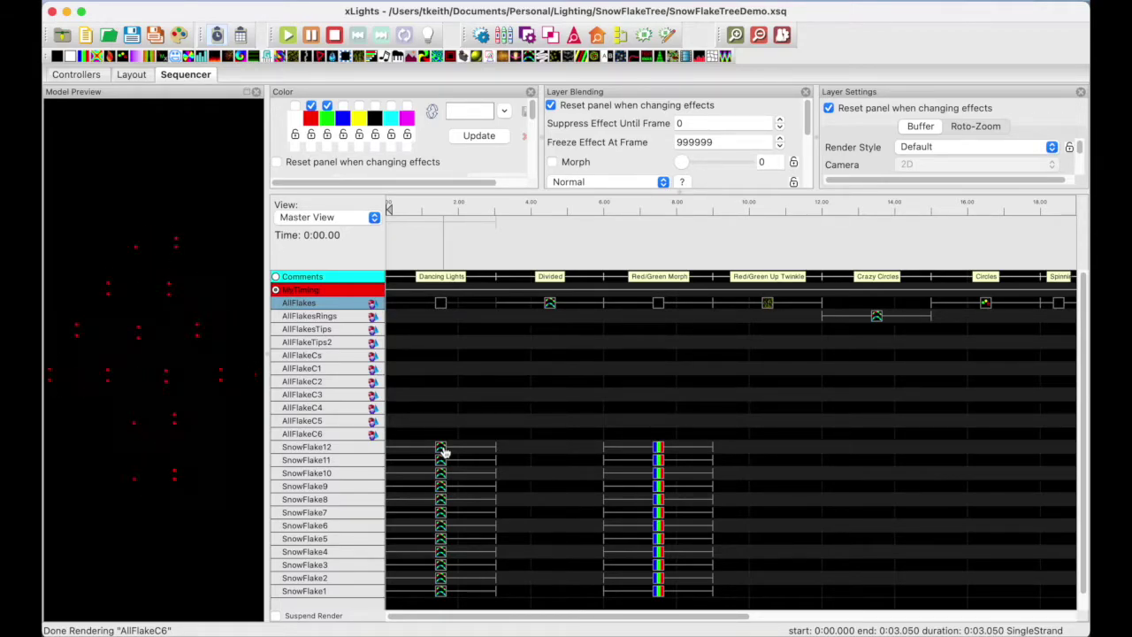
Preview the Divided and Red/Green Morph effects on AllFlakes and the Crazy Circles effect on AllFlakesRings.
left_click(549, 305)
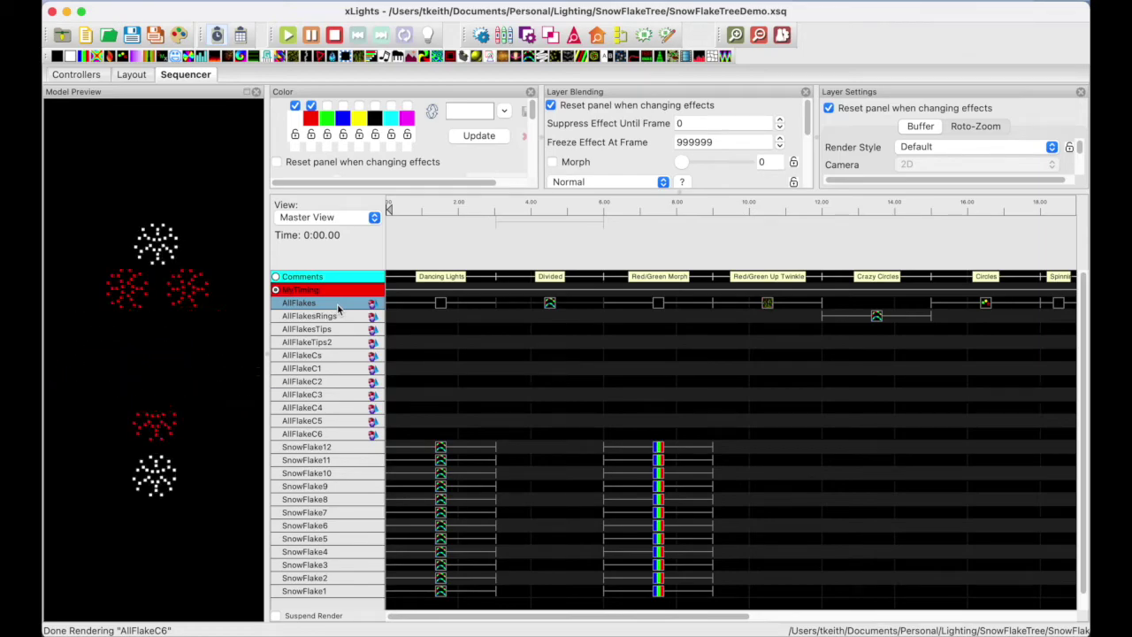
left_click(659, 304)
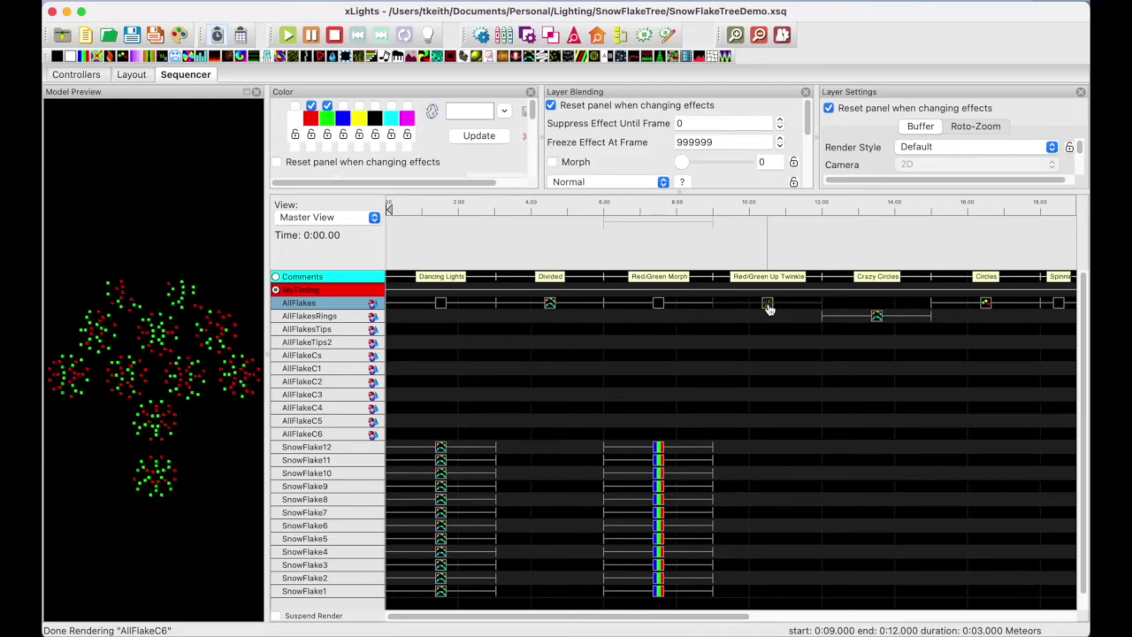
scroll(608, 352, "right", 3)
scroll(608, 352, "right", 3)
left_click(601, 316)
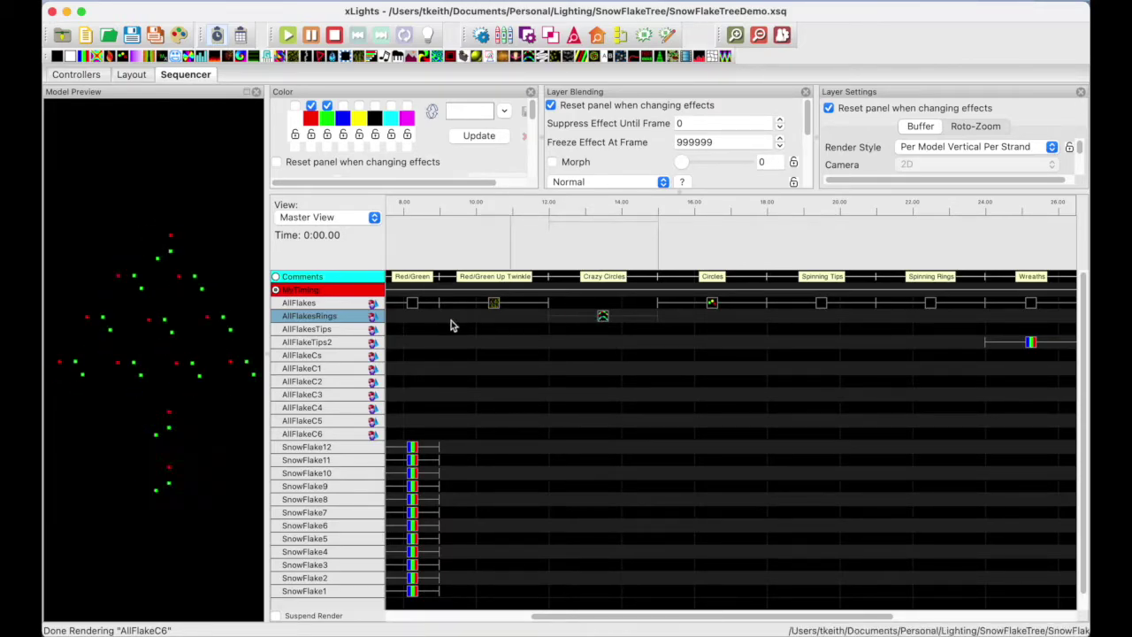
Preview the Circles effect on the AllFlakes group, including from the AllFlakes row itself.
scroll(660, 377, "right", 1)
scroll(657, 378, "right", 2)
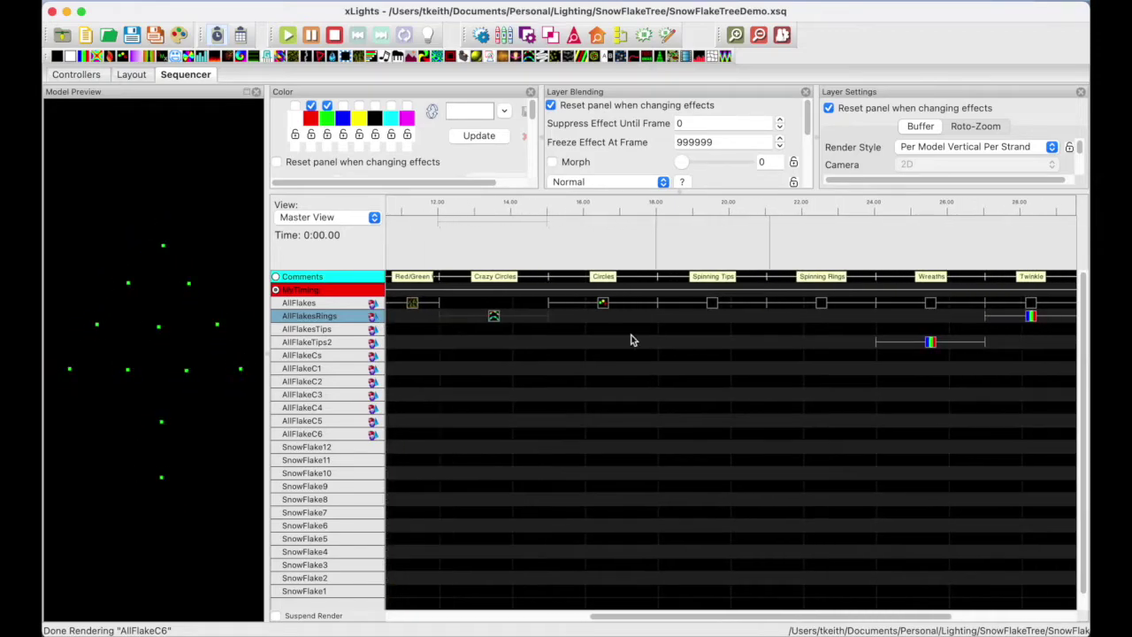
left_click(600, 305)
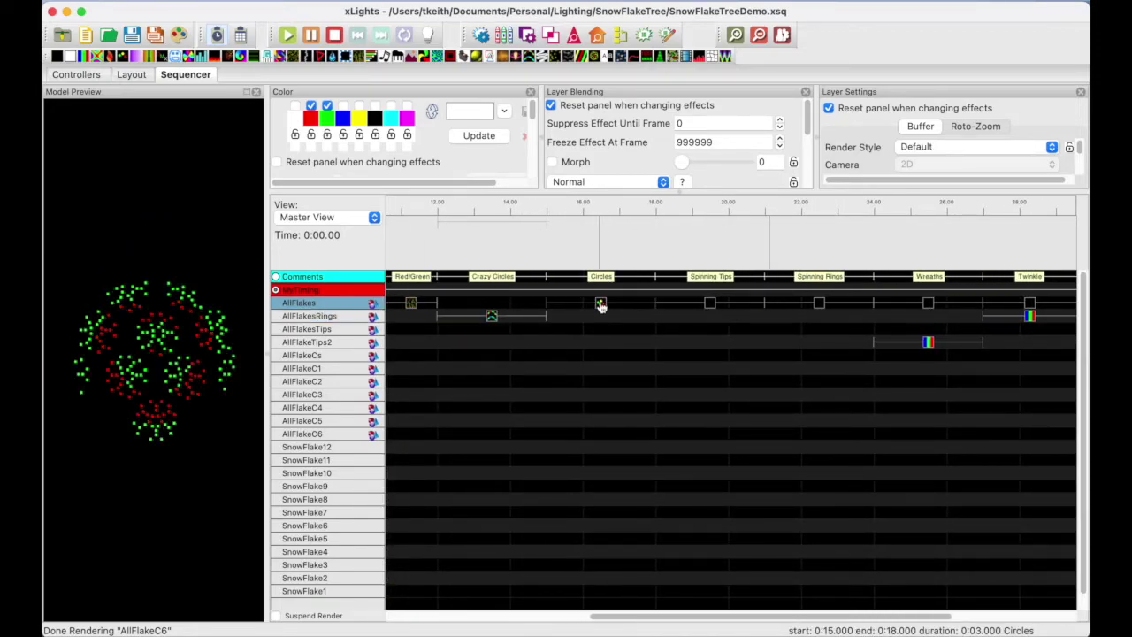
left_click(340, 304)
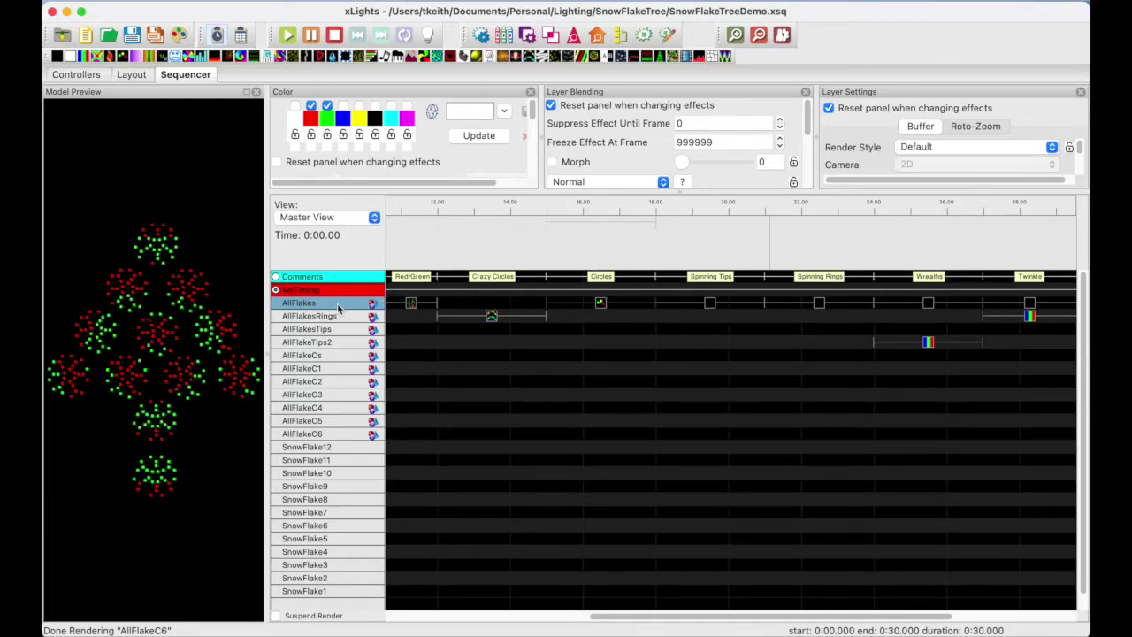
Preview the Spinning Tips section on AllFlakes and expand SnowFlake12 to show its submodel rows.
scroll(692, 392, "right", 2)
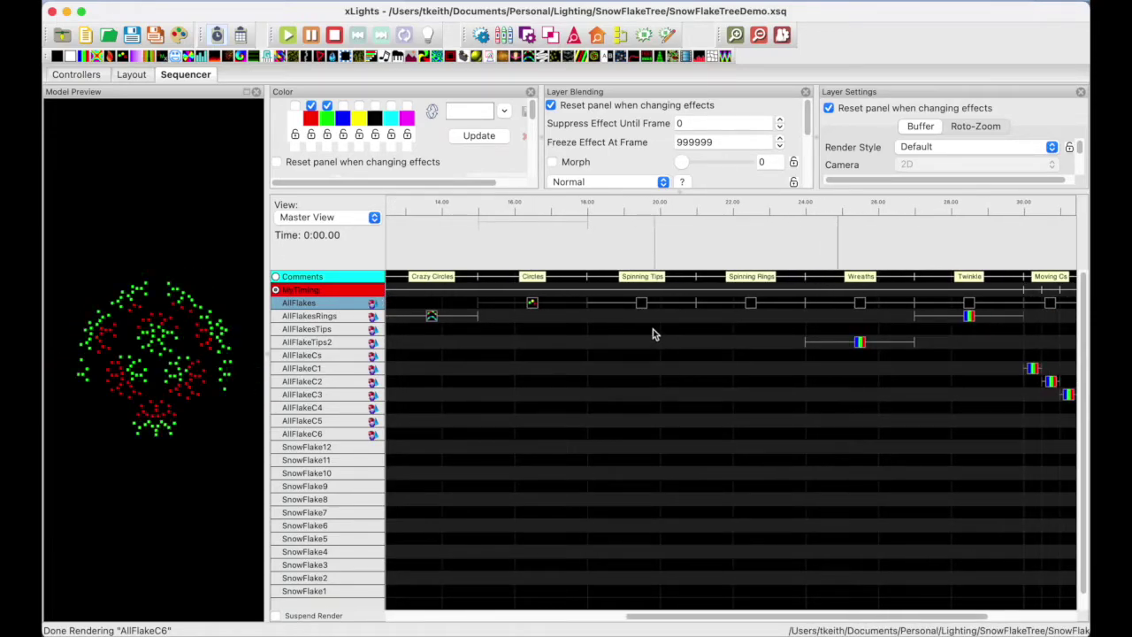
left_click(641, 303)
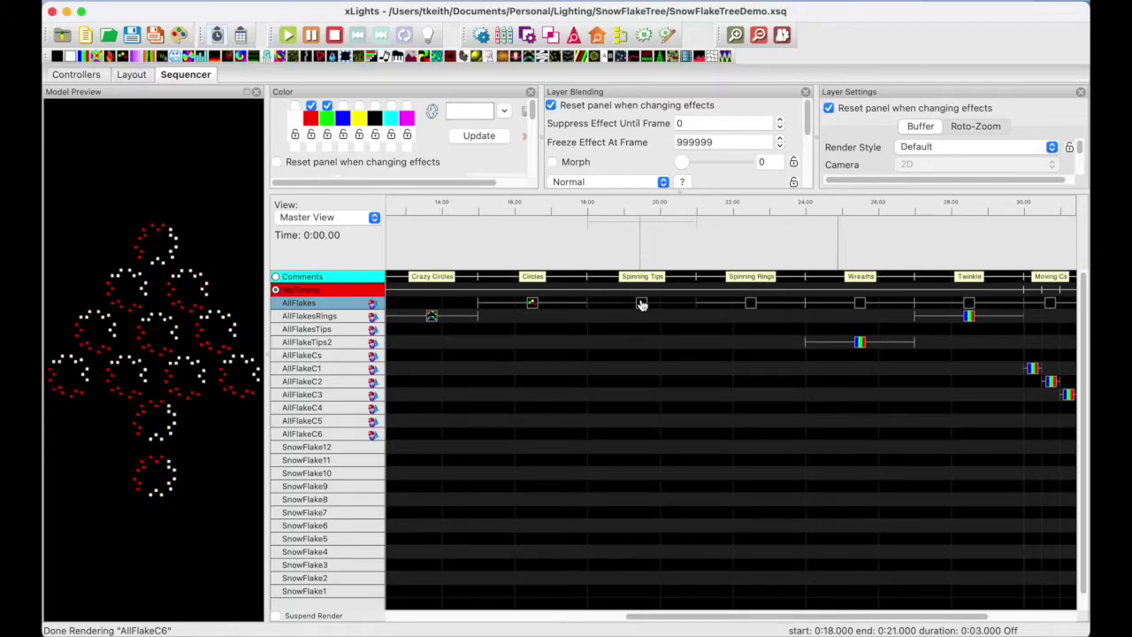
left_click(345, 449)
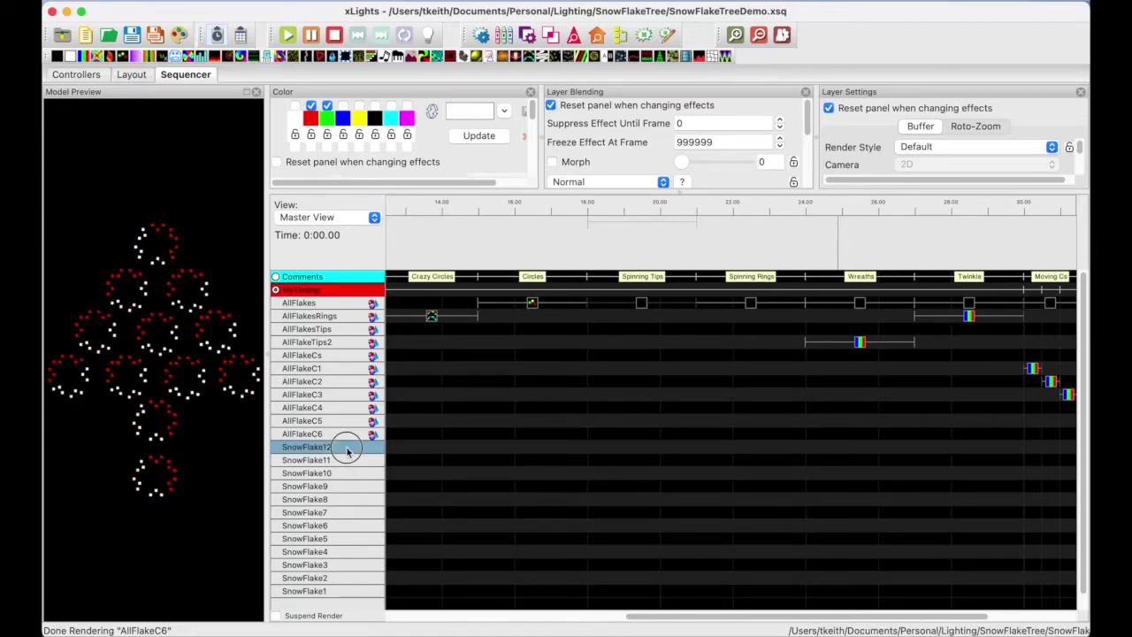
double_click(345, 448)
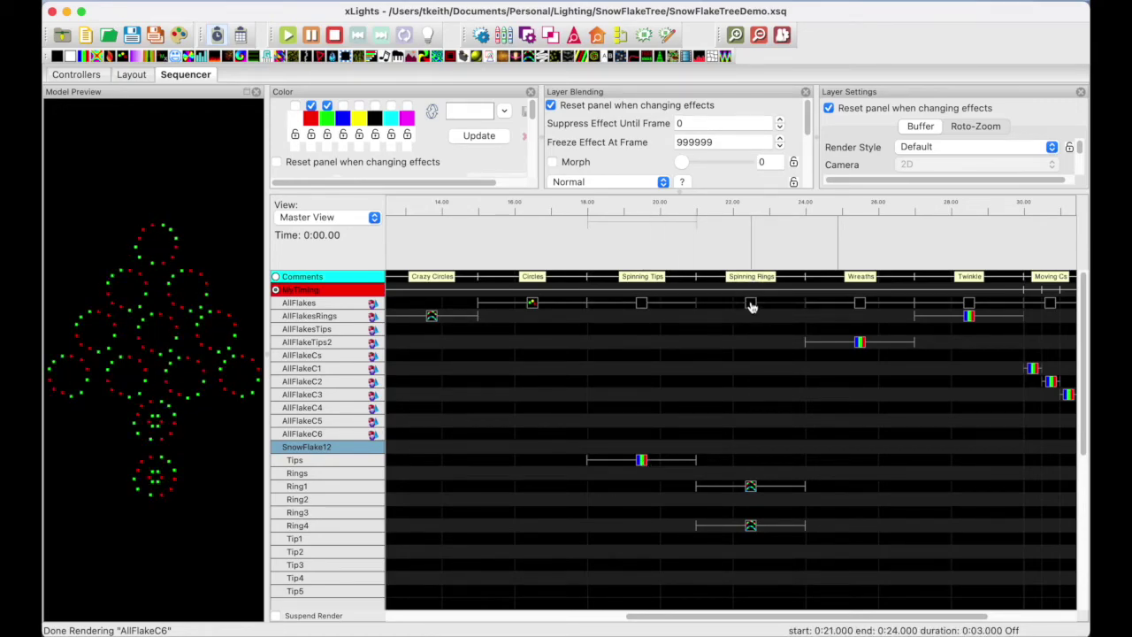
Preview the Spinning Rings effects on SnowFlake12's Ring1 and AllFlakes, and the Wreaths effect on AllFlakeTips2.
left_click(750, 488)
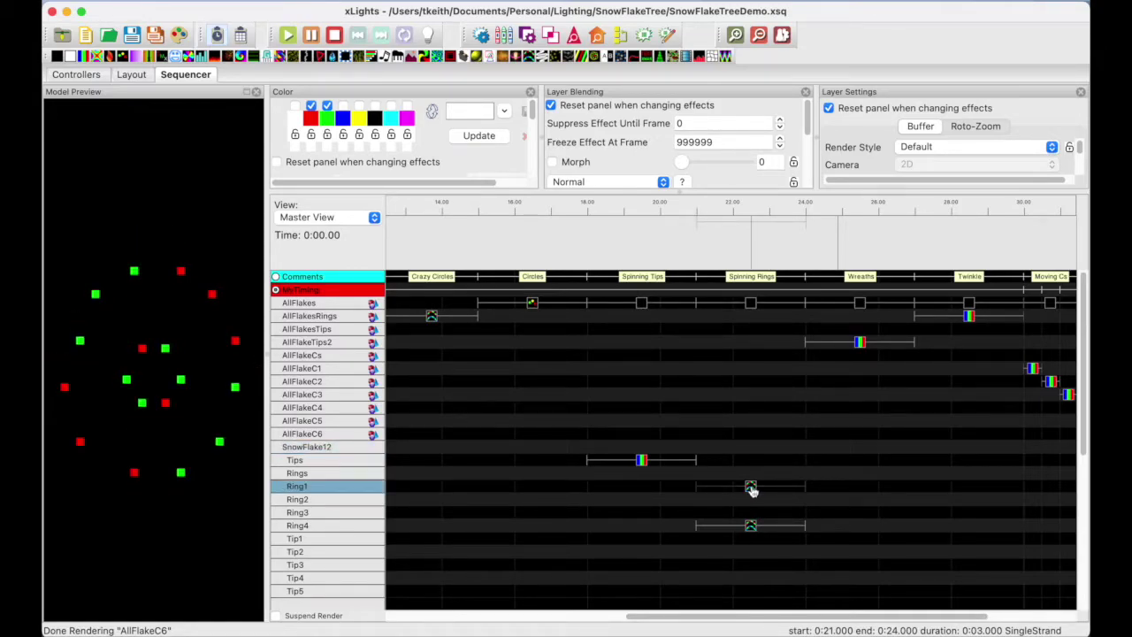
left_click(750, 303)
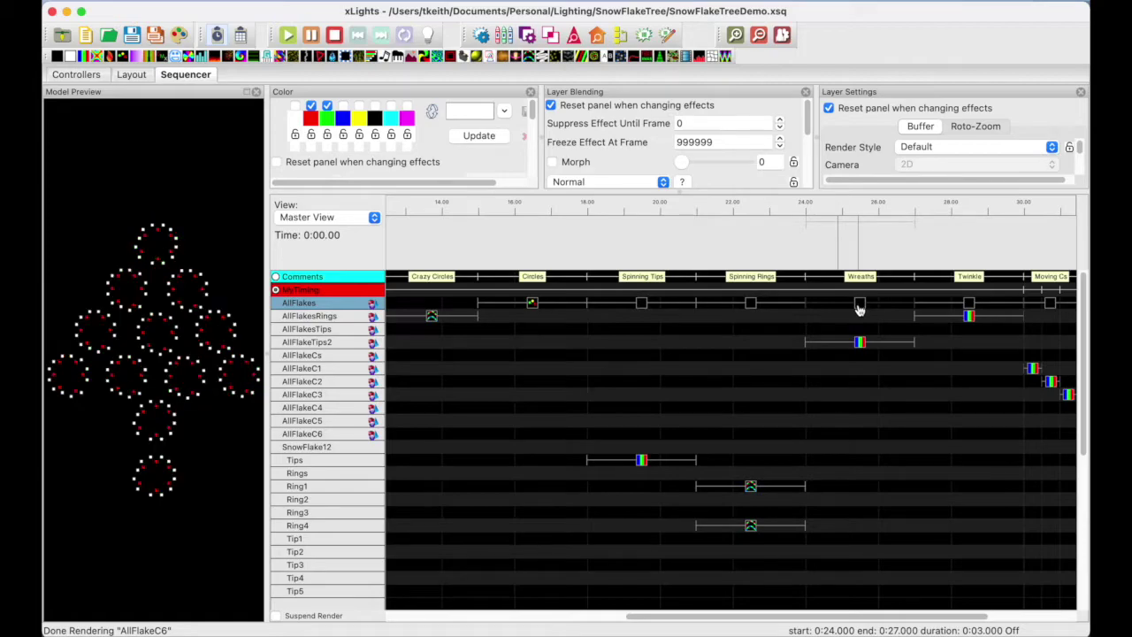
left_click(861, 343)
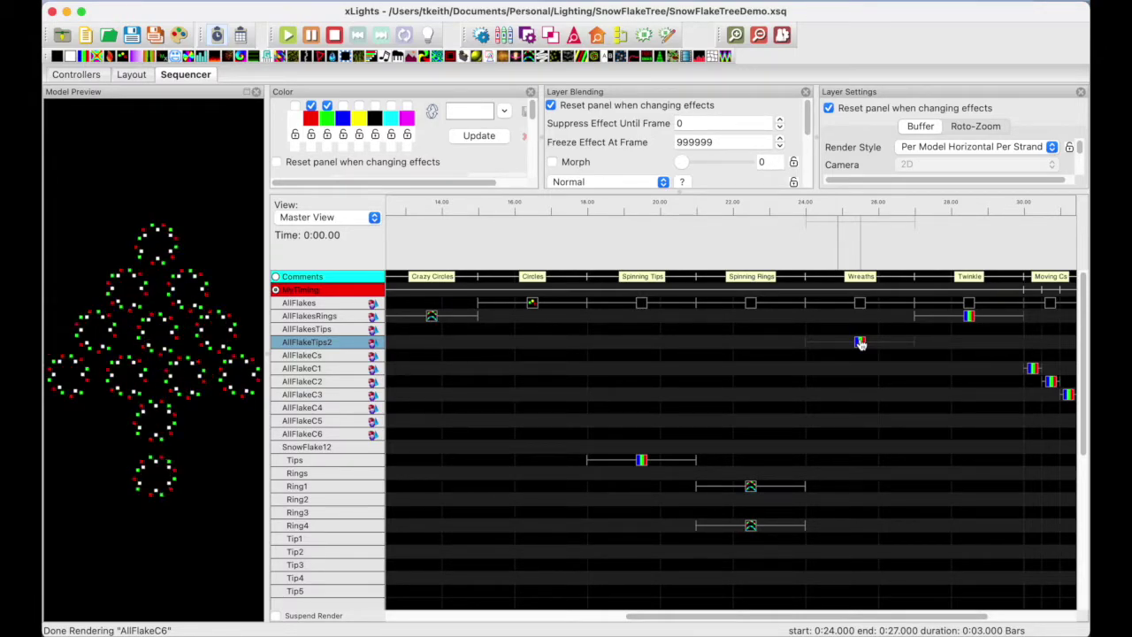
Preview the Twinkle effects on the AllFlakes and AllFlakesRings groups.
scroll(932, 353, "right", 5)
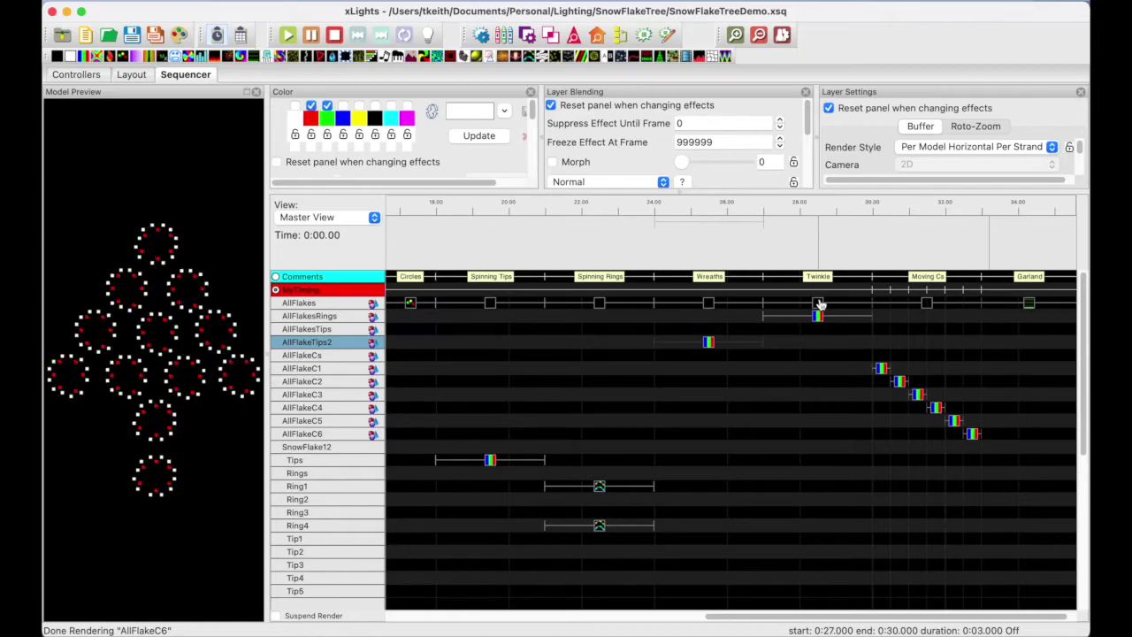
left_click(819, 303)
left_click(819, 319)
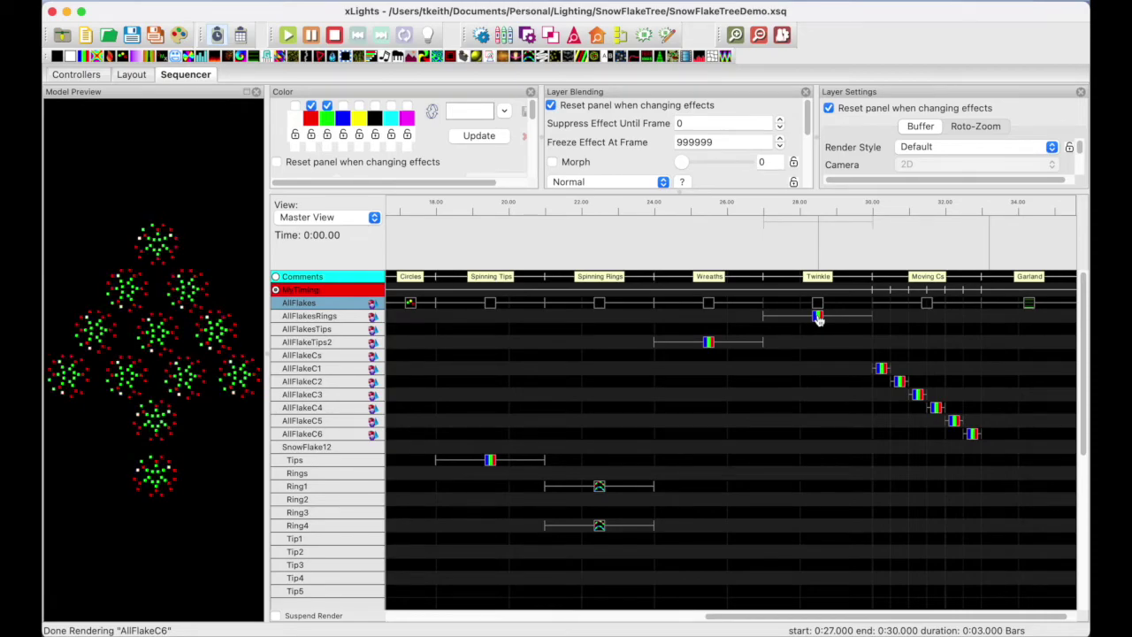
scroll(834, 366, "right", 2)
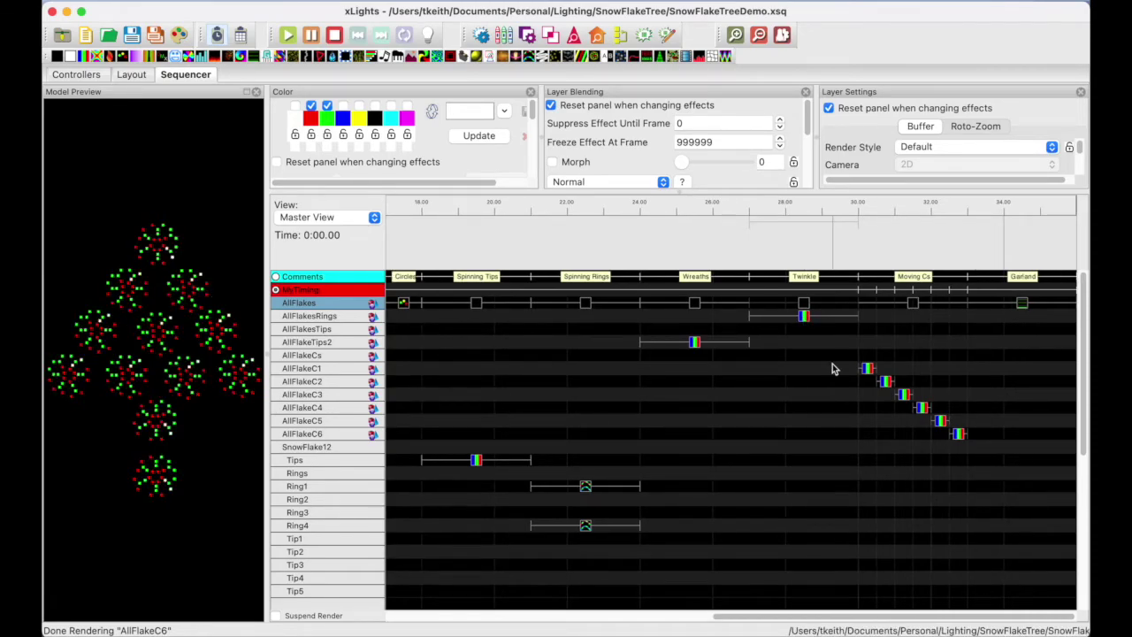